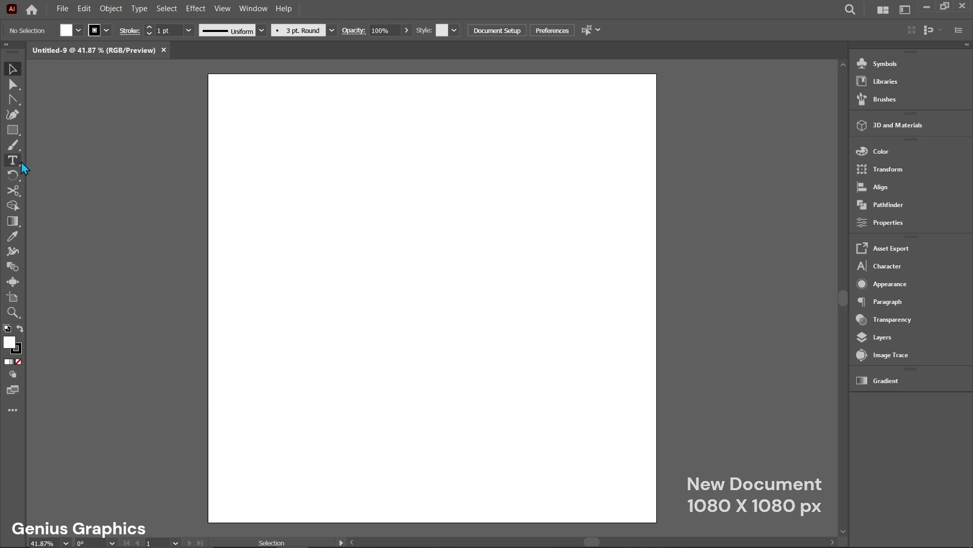
Place a Lorem ipsum placeholder text object on the artboard and open its Properties panel.
{"action": "left_click_drag", "start_coordinate": [13, 160], "coordinate": [66, 162]}
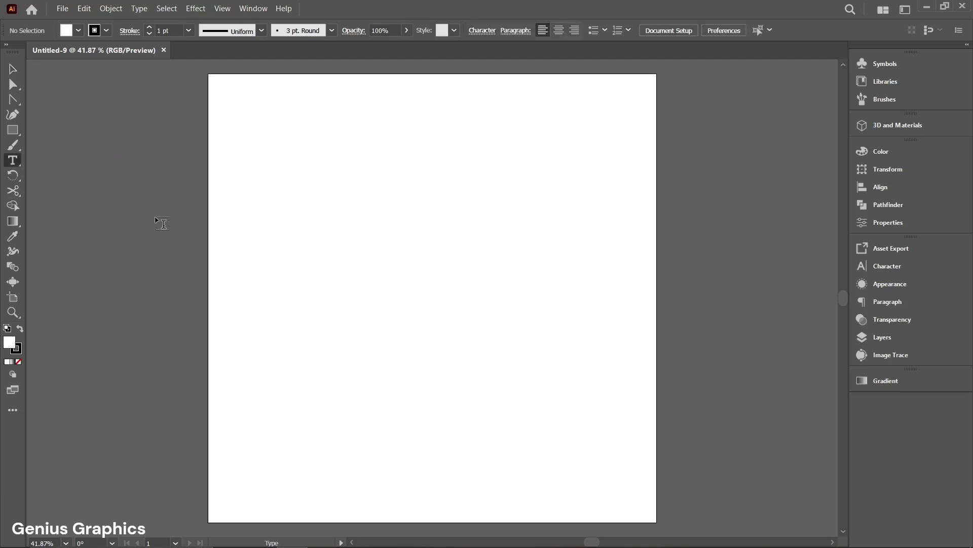
{"action": "left_click", "coordinate": [241, 214]}
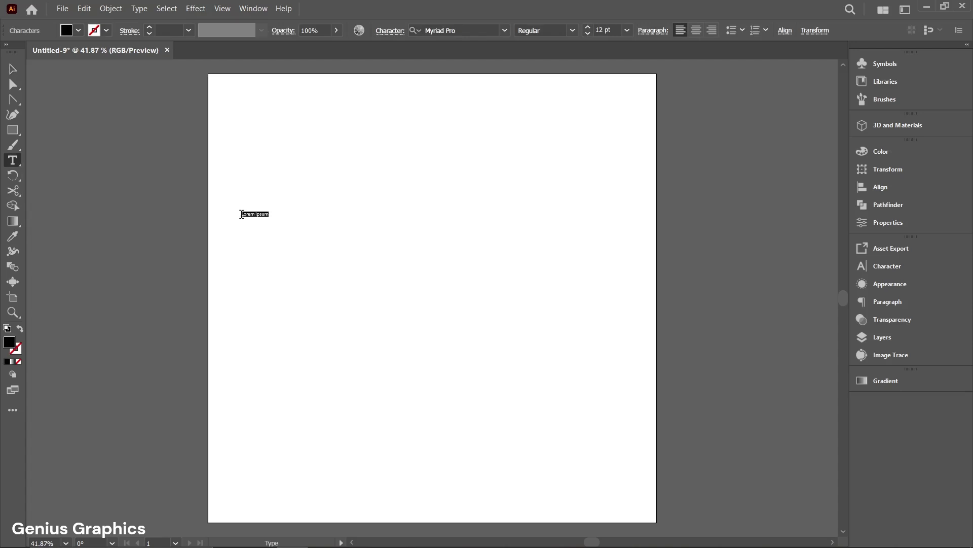
{"action": "left_click", "coordinate": [870, 228]}
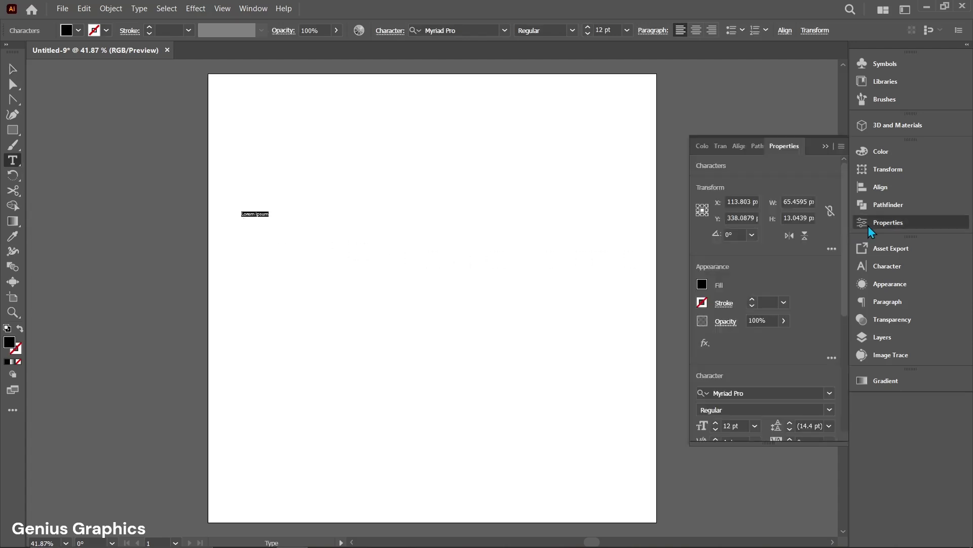
{"action": "left_click", "coordinate": [253, 15]}
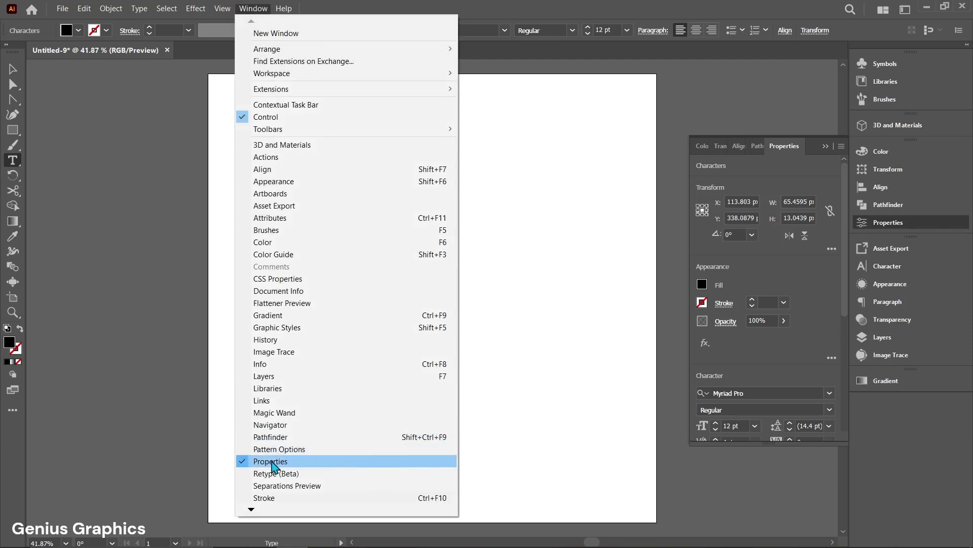
{"action": "left_click", "coordinate": [254, 10]}
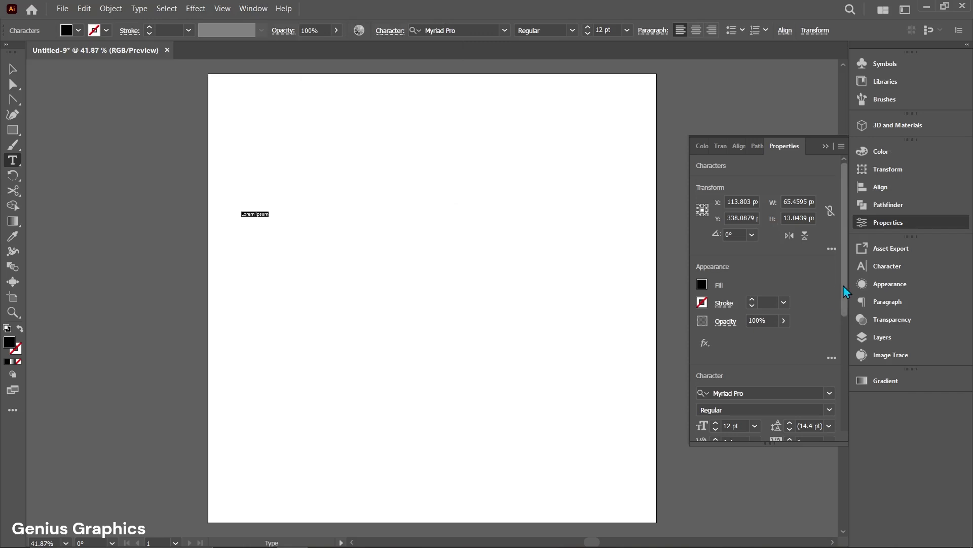
{"action": "scroll", "coordinate": [846, 306], "scroll_direction": "down", "scroll_amount": 1}
{"action": "left_click_drag", "start_coordinate": [846, 306], "coordinate": [846, 350]}
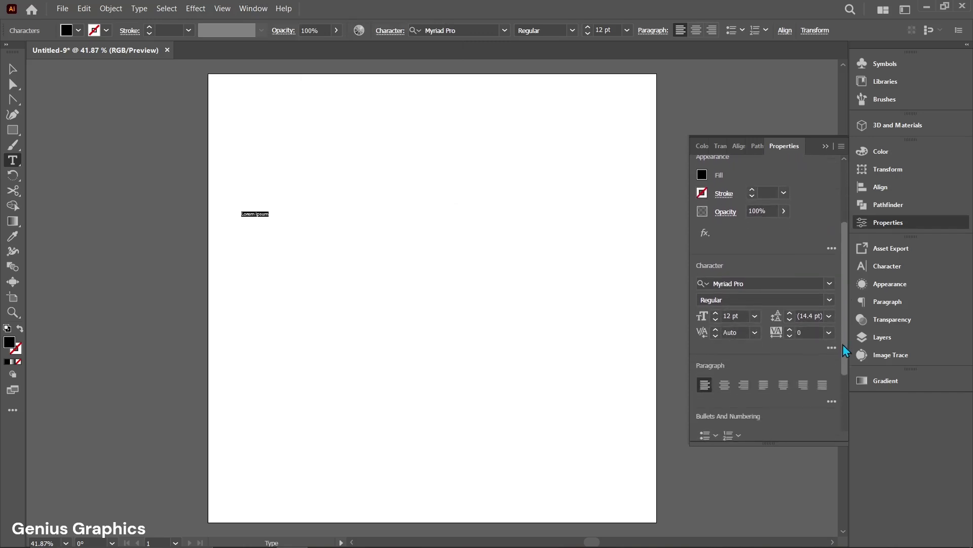
Make the text GEN in SHARY Bold at 400 pt and move it down toward centre.
{"action": "left_click", "coordinate": [829, 284]}
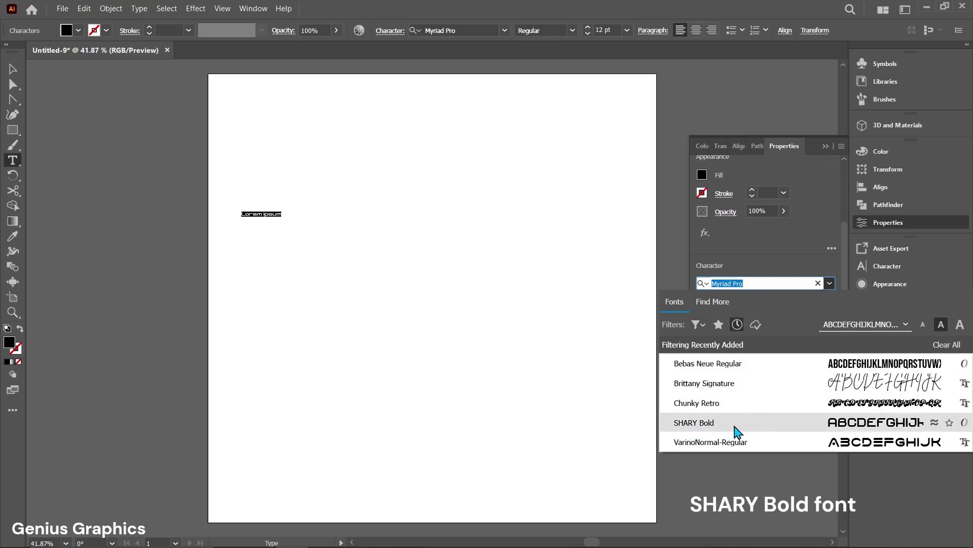
{"action": "left_click", "coordinate": [836, 430]}
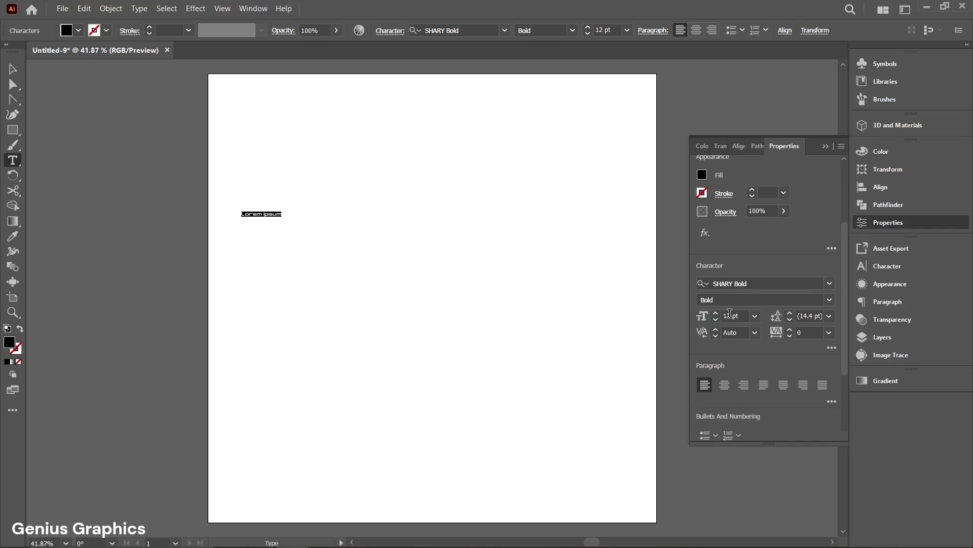
{"action": "left_click", "coordinate": [731, 315]}
{"action": "type", "text": "400"}
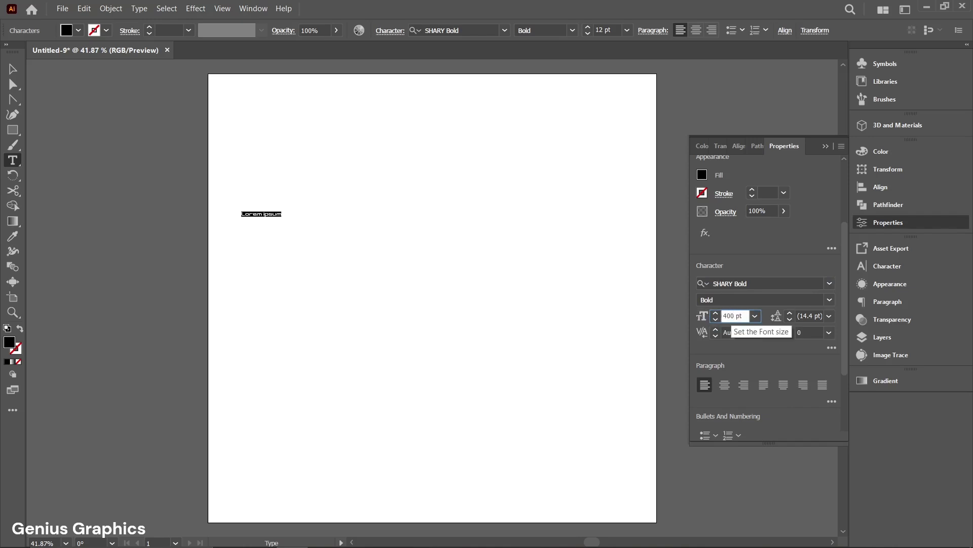
{"action": "key", "text": "Return"}
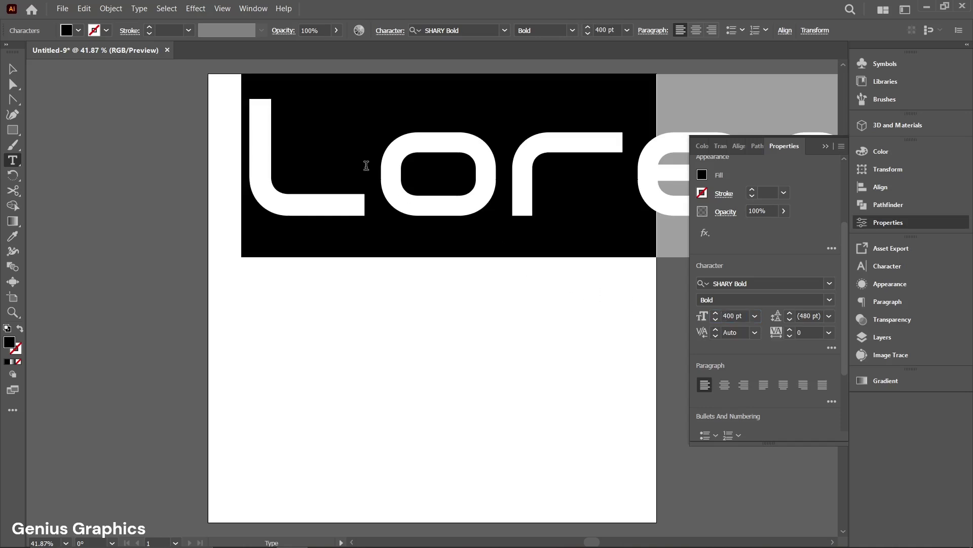
{"action": "type", "text": "GEN"}
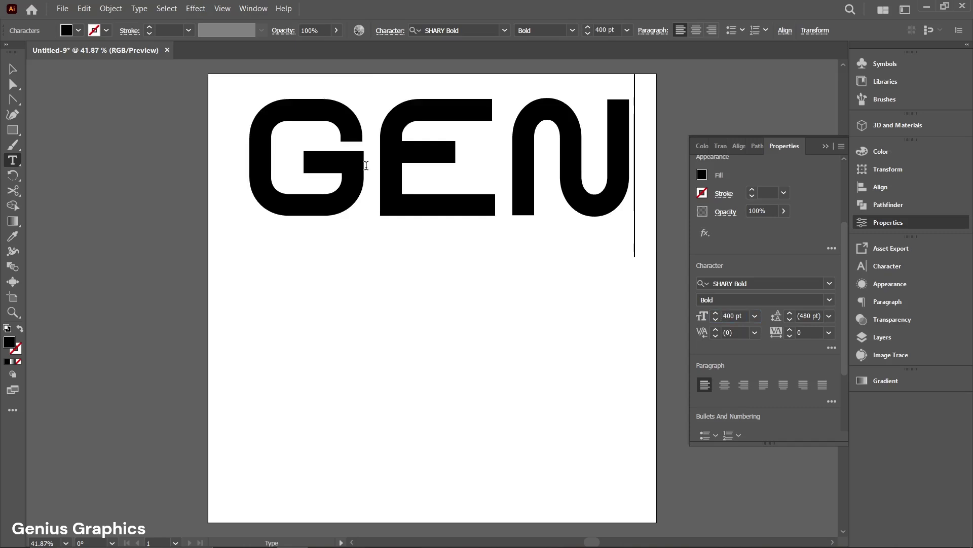
{"action": "left_click", "coordinate": [13, 72]}
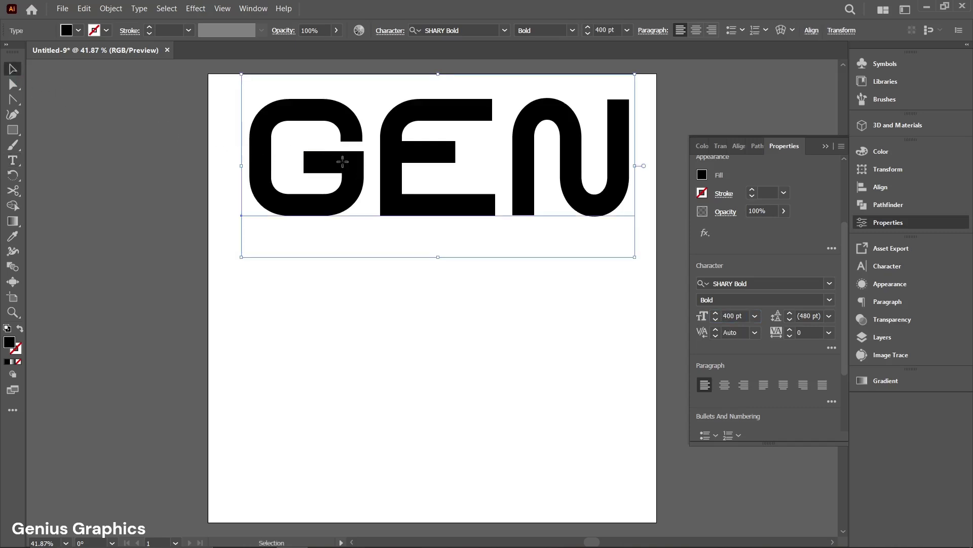
{"action": "left_click_drag", "start_coordinate": [342, 160], "coordinate": [339, 253]}
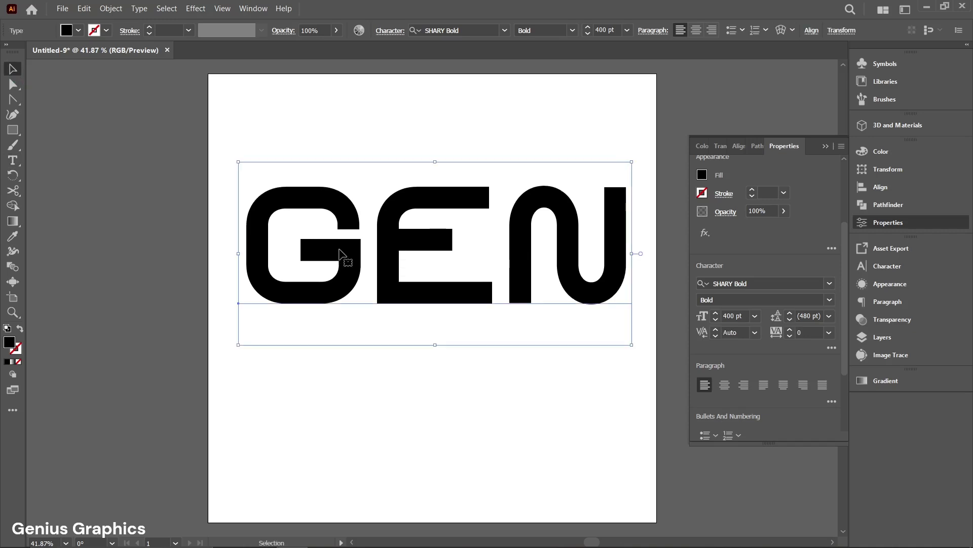
Outline and ungroup the GEN letters, then select the G by itself.
{"action": "right_click", "coordinate": [340, 253]}
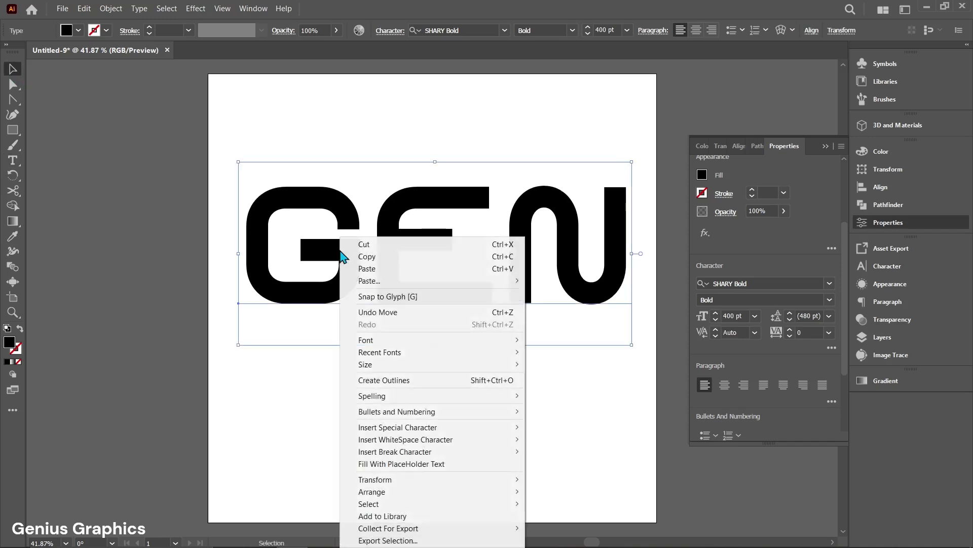
{"action": "left_click", "coordinate": [397, 380]}
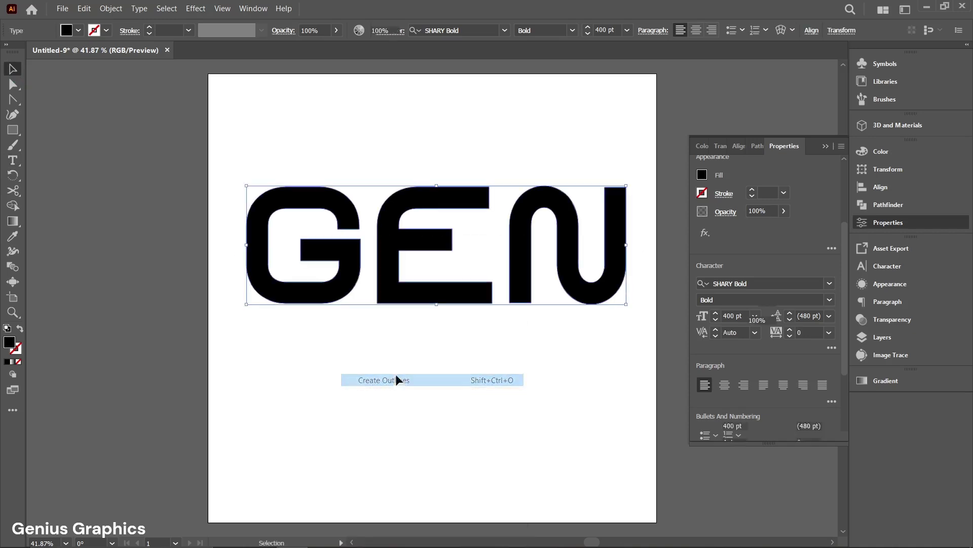
{"action": "right_click", "coordinate": [349, 271]}
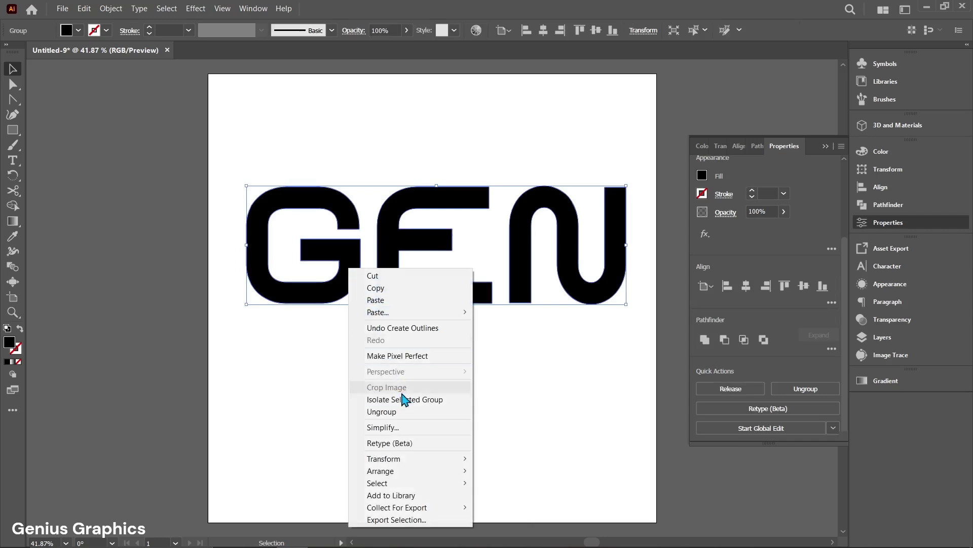
{"action": "left_click", "coordinate": [410, 411]}
{"action": "left_click", "coordinate": [411, 409]}
{"action": "left_click", "coordinate": [353, 267]}
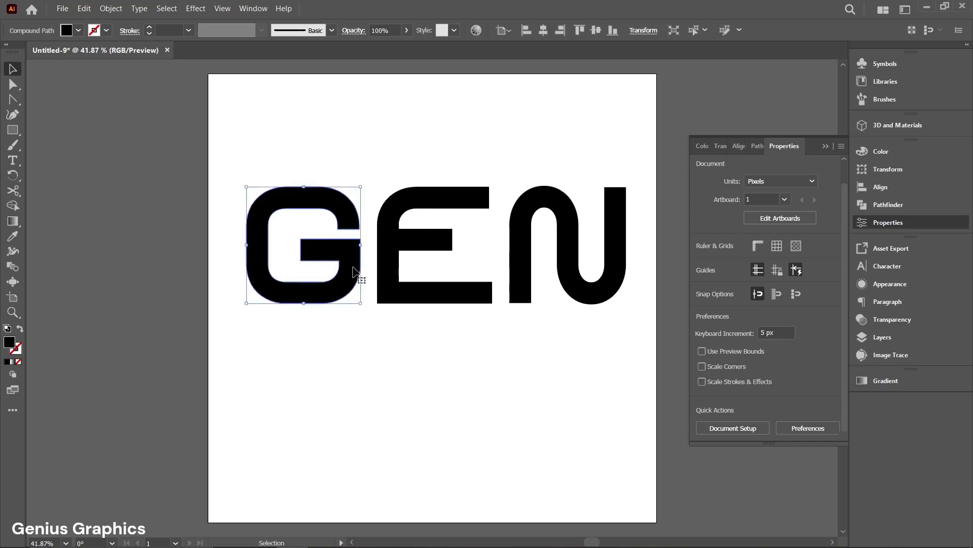
Round the two inner crossbar corners of the G with Direct Selection corner widgets.
{"action": "left_click_drag", "start_coordinate": [13, 84], "coordinate": [71, 87]}
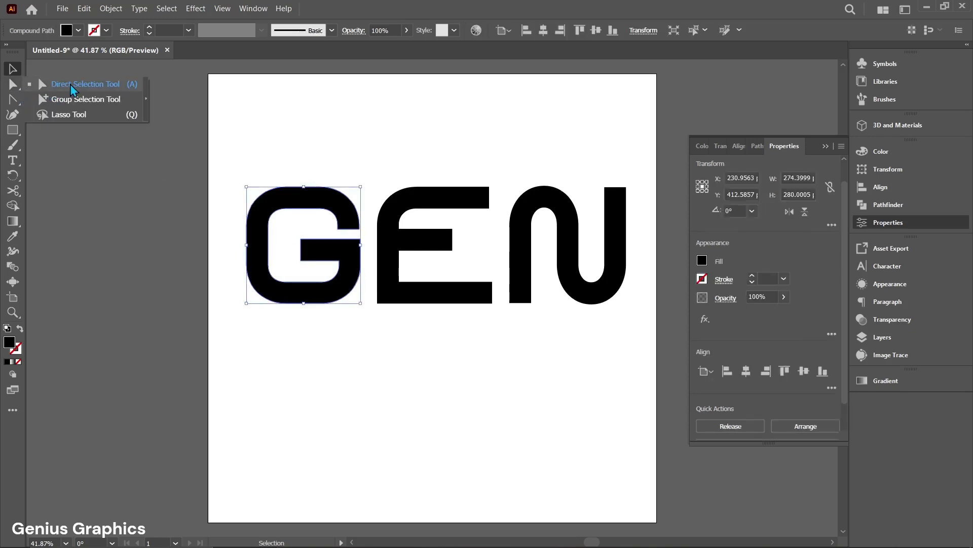
{"action": "left_click", "coordinate": [71, 86]}
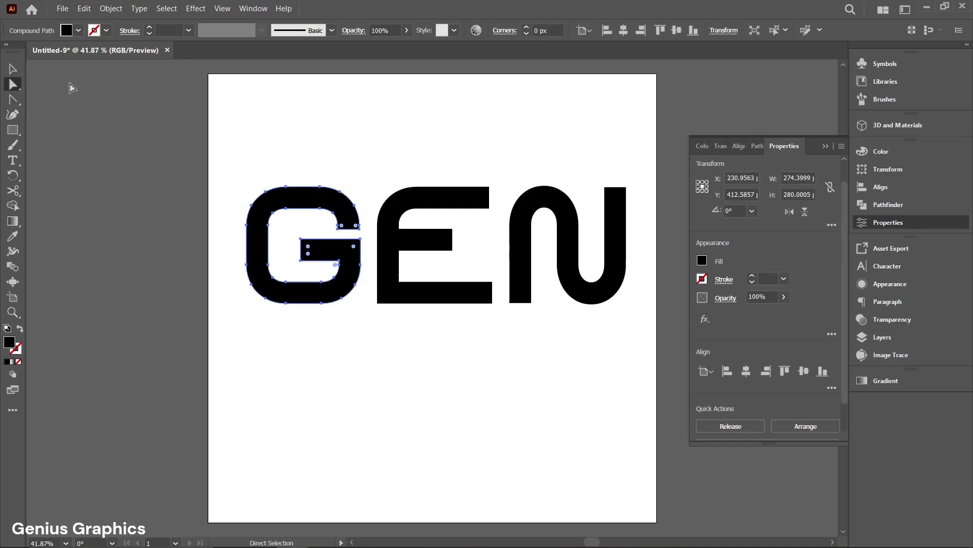
{"action": "left_click", "coordinate": [319, 277]}
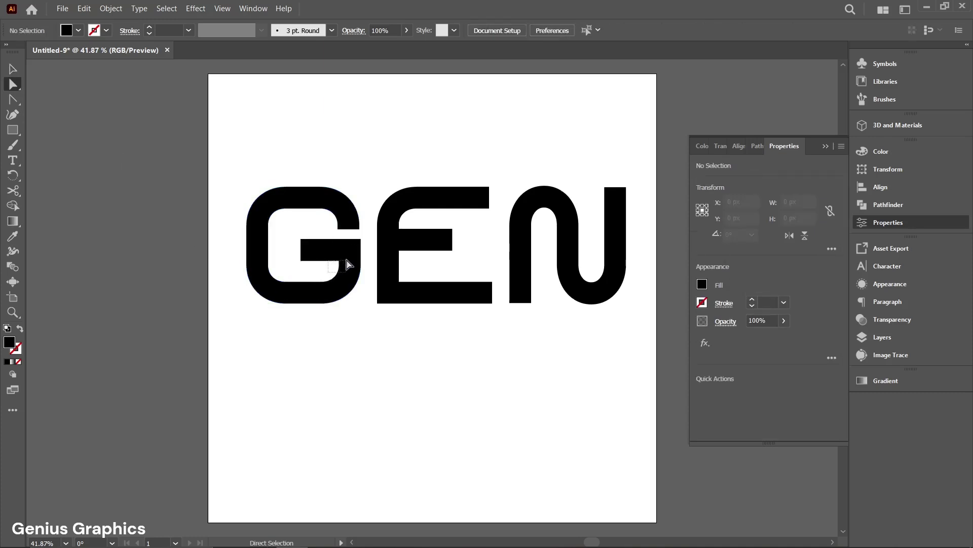
{"action": "left_click", "coordinate": [341, 261]}
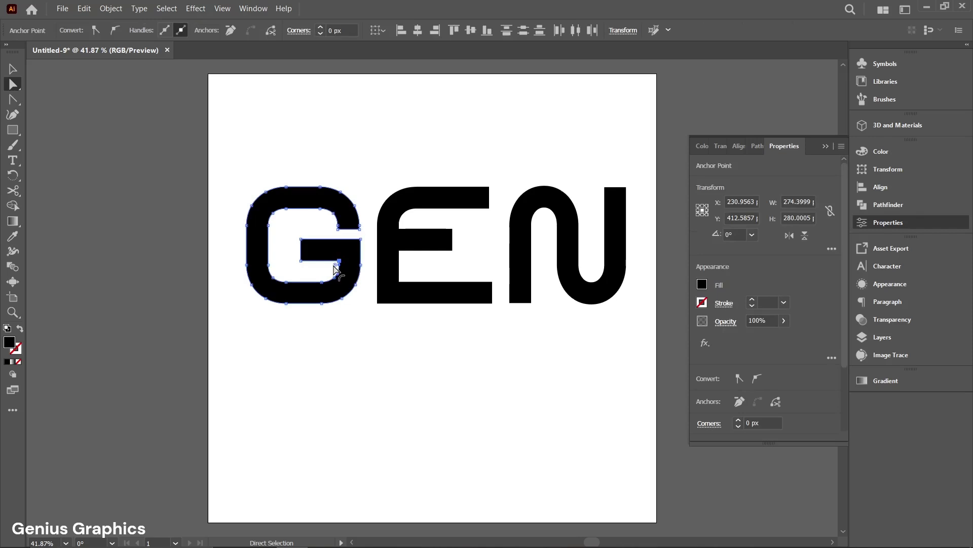
{"action": "left_click_drag", "start_coordinate": [335, 264], "coordinate": [323, 277]}
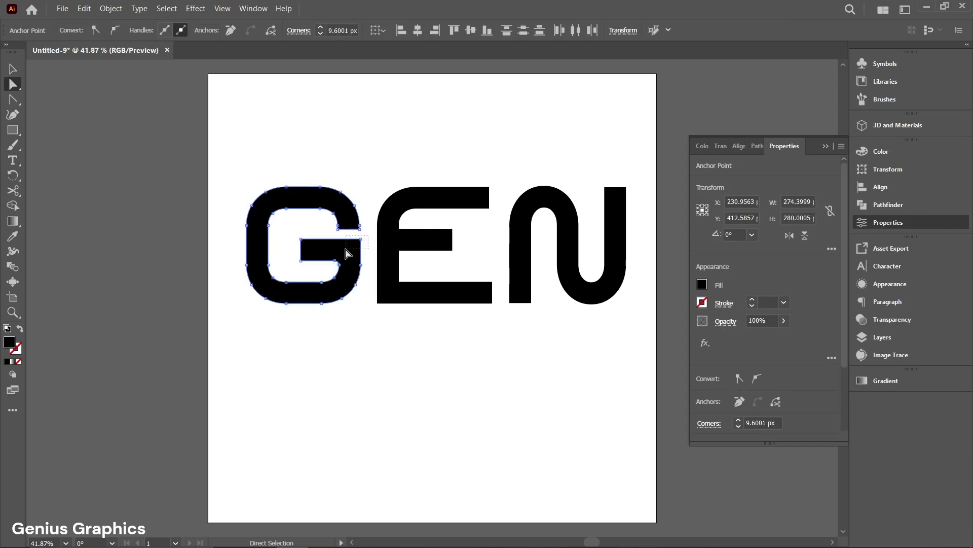
{"action": "left_click", "coordinate": [353, 248]}
{"action": "left_click_drag", "start_coordinate": [355, 249], "coordinate": [342, 270]}
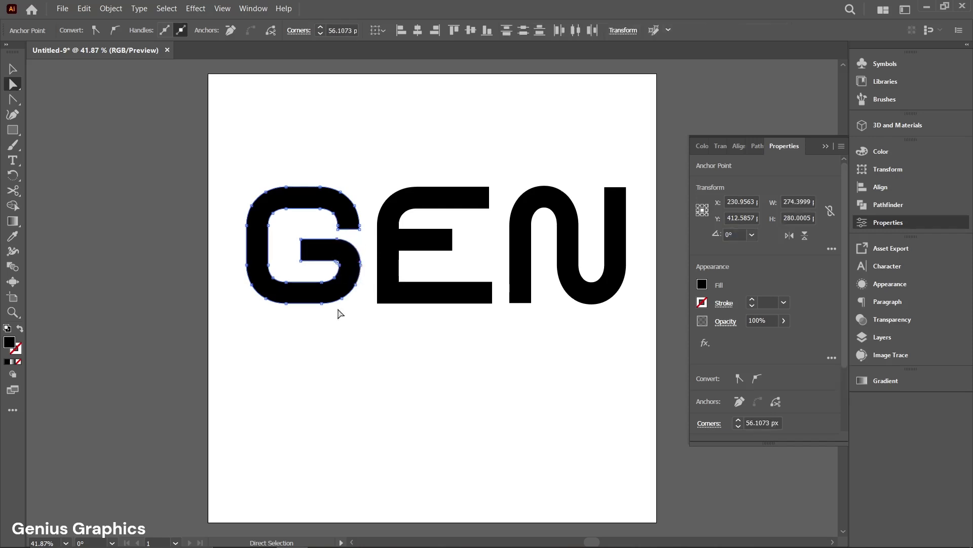
{"action": "left_click", "coordinate": [341, 350]}
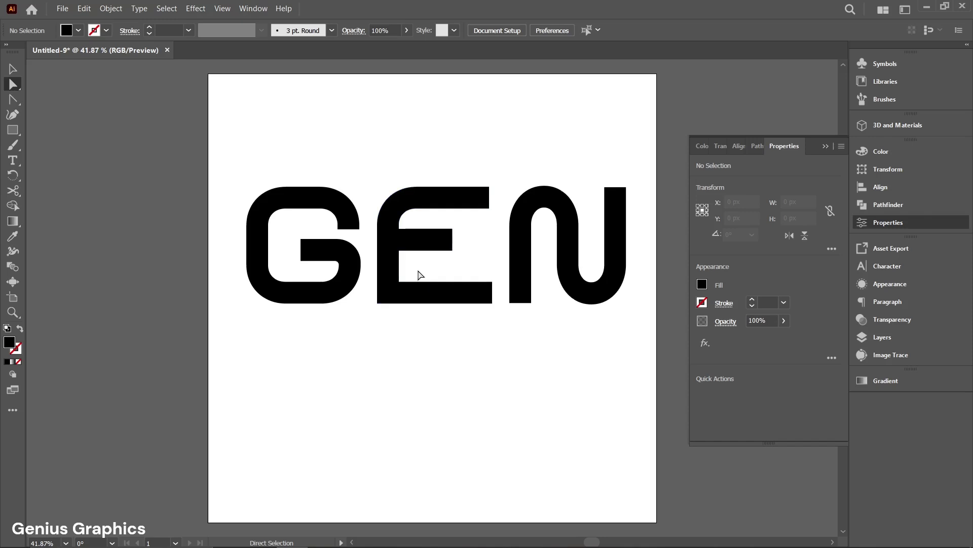
Drag the E's lower inner corner widget until its radius reads about 100 px.
{"action": "left_click", "coordinate": [398, 281]}
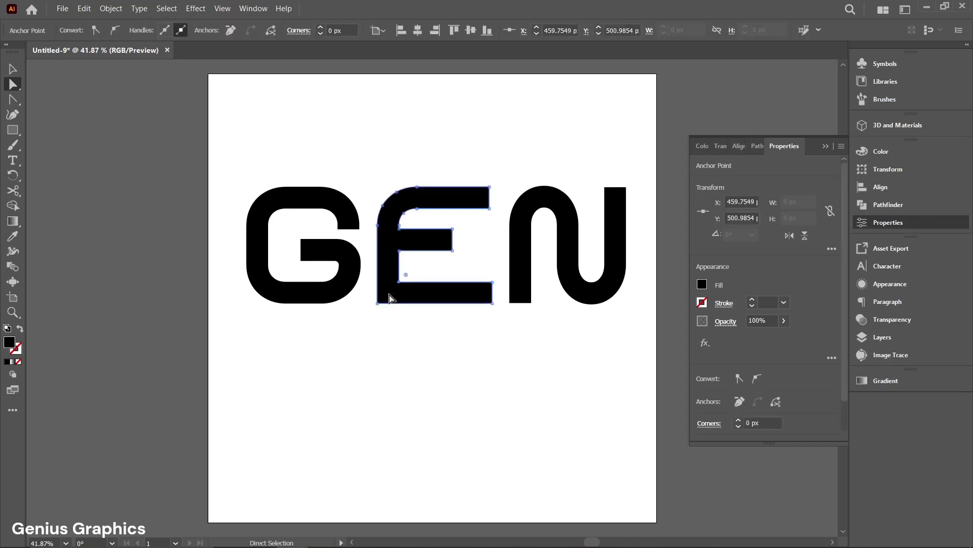
{"action": "left_click_drag", "start_coordinate": [406, 275], "coordinate": [425, 268]}
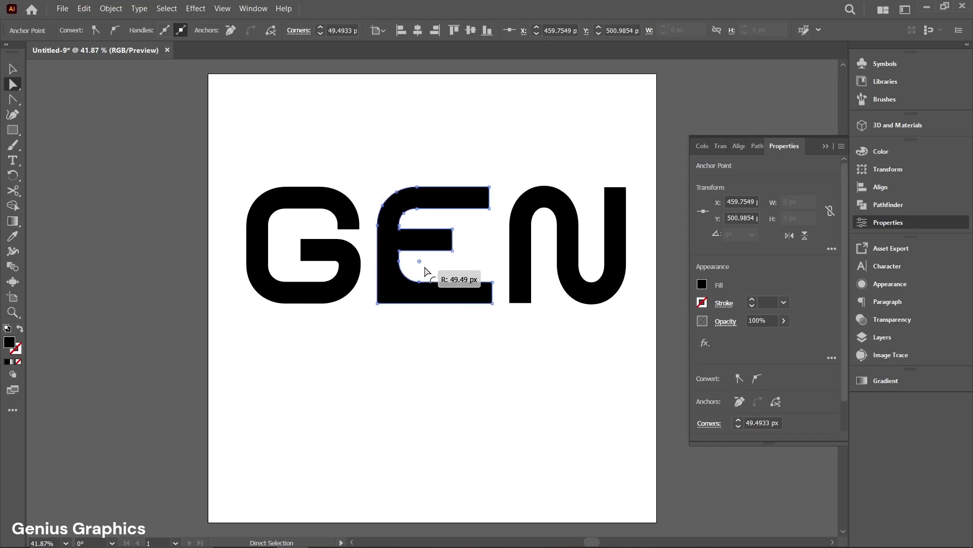
{"action": "mouse_move", "coordinate": [395, 326]}
{"action": "left_mouse_down"}
{"action": "mouse_move", "coordinate": [370, 283]}
{"action": "mouse_move", "coordinate": [426, 274]}
{"action": "left_mouse_up"}
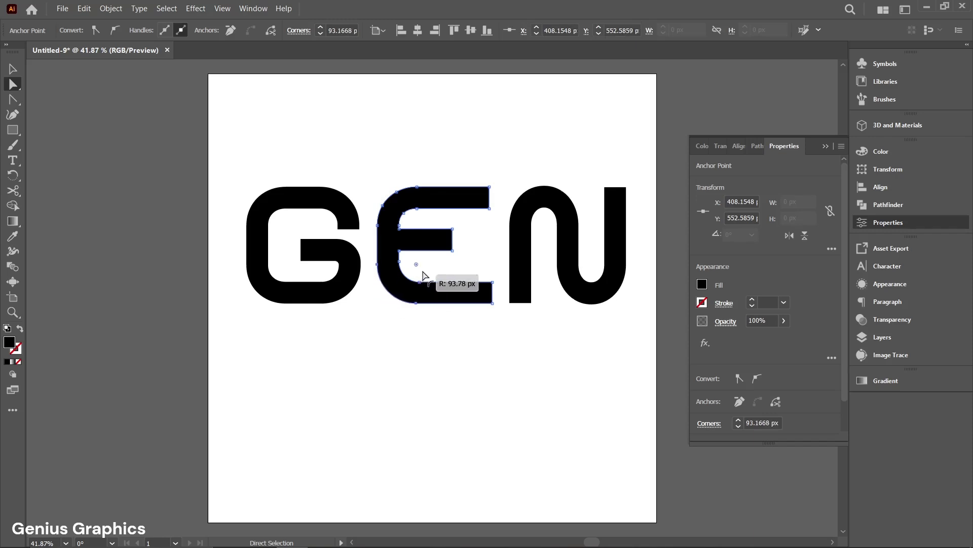
{"action": "left_click_drag", "start_coordinate": [425, 273], "coordinate": [427, 274]}
{"action": "left_click", "coordinate": [411, 365]}
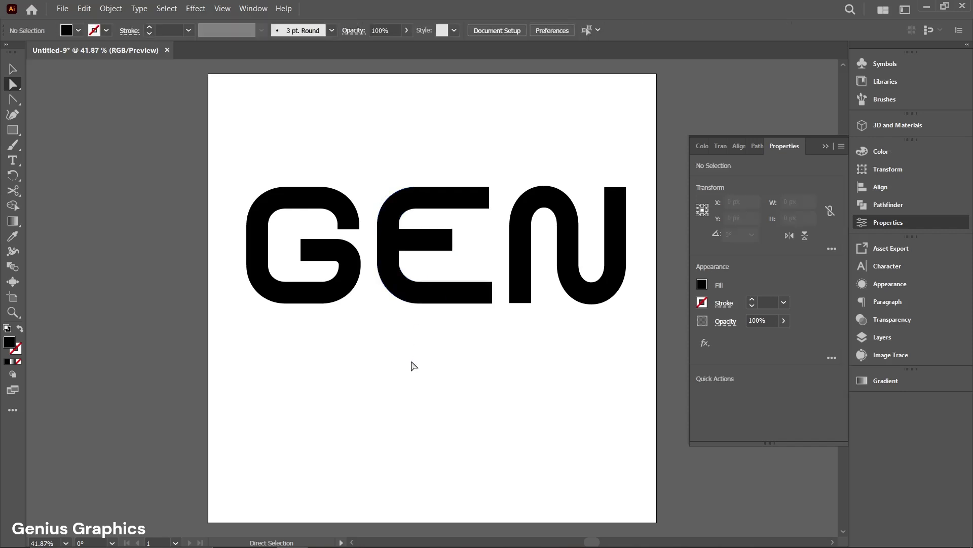
Add a second text line reading IUS and move it right and below GEN.
{"action": "left_click", "coordinate": [12, 159]}
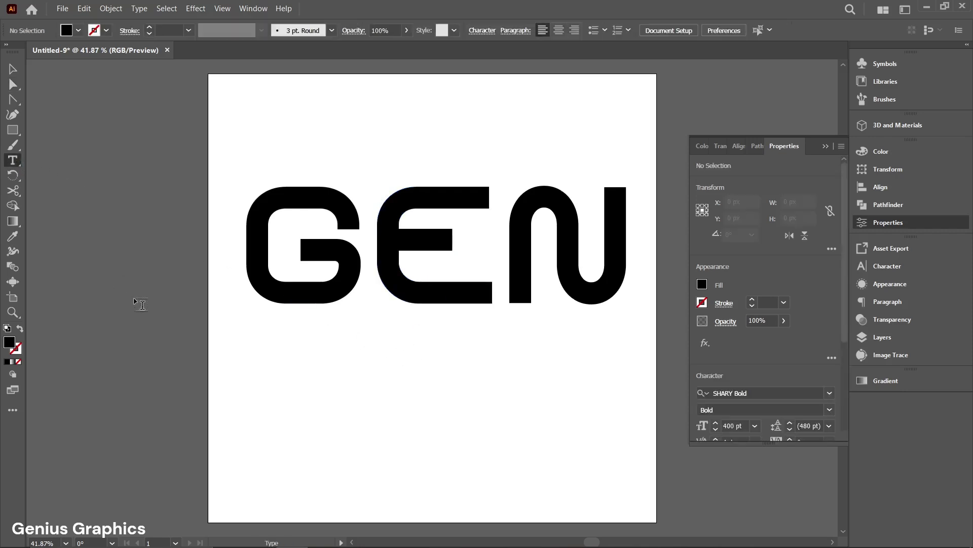
{"action": "left_click", "coordinate": [263, 414]}
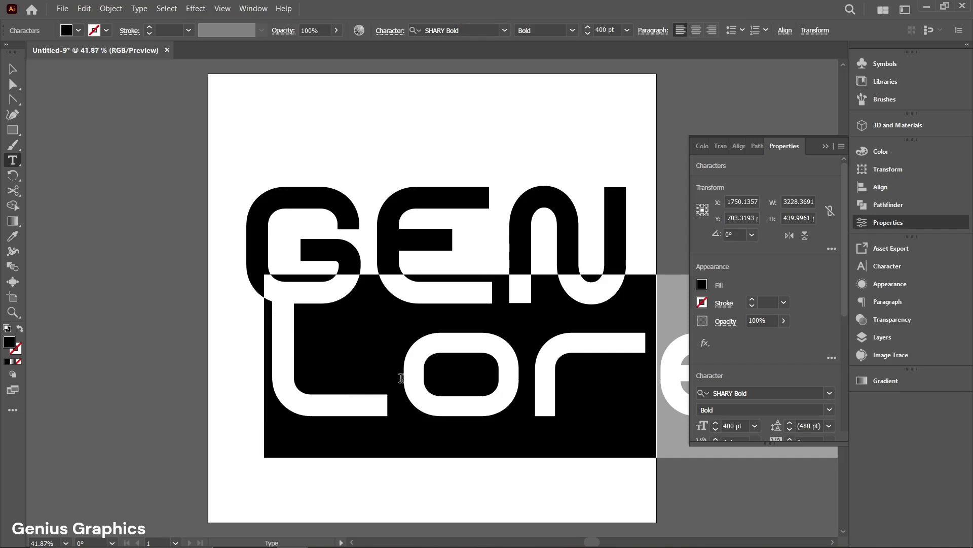
{"action": "type", "text": "IUS"}
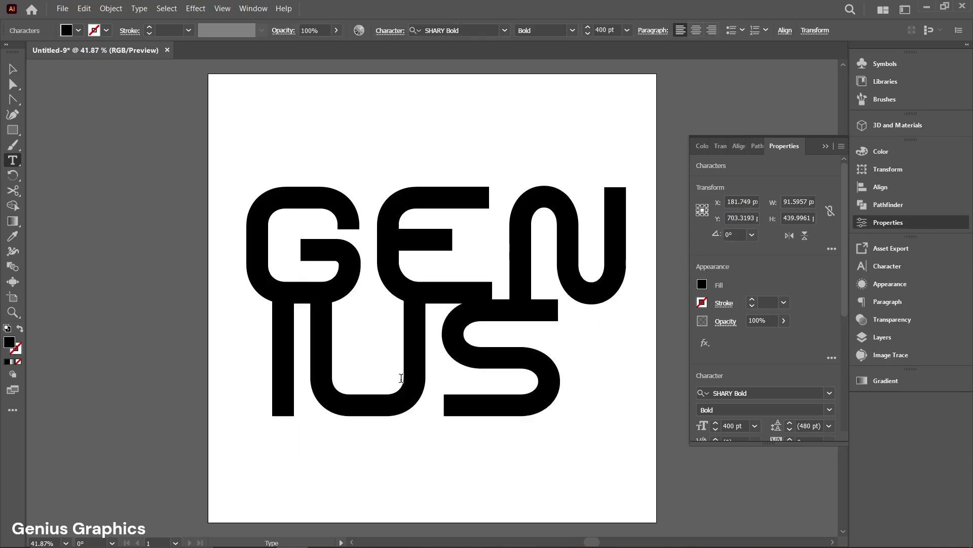
{"action": "left_click", "coordinate": [12, 70]}
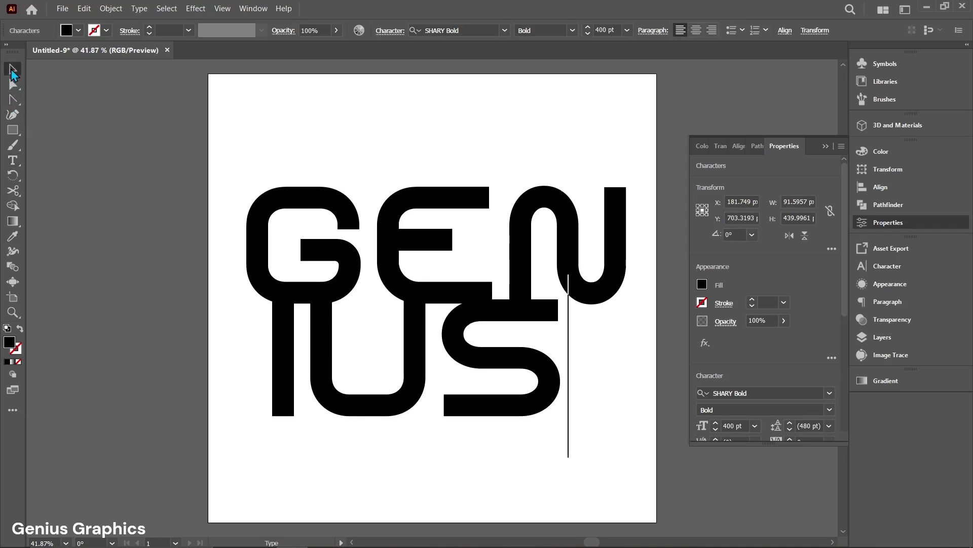
{"action": "left_click_drag", "start_coordinate": [325, 360], "coordinate": [388, 392]}
Show rulers, place a guide at N's right edge, snap IUS to it, and select all letters.
{"action": "key", "text": "ctrl+r"}
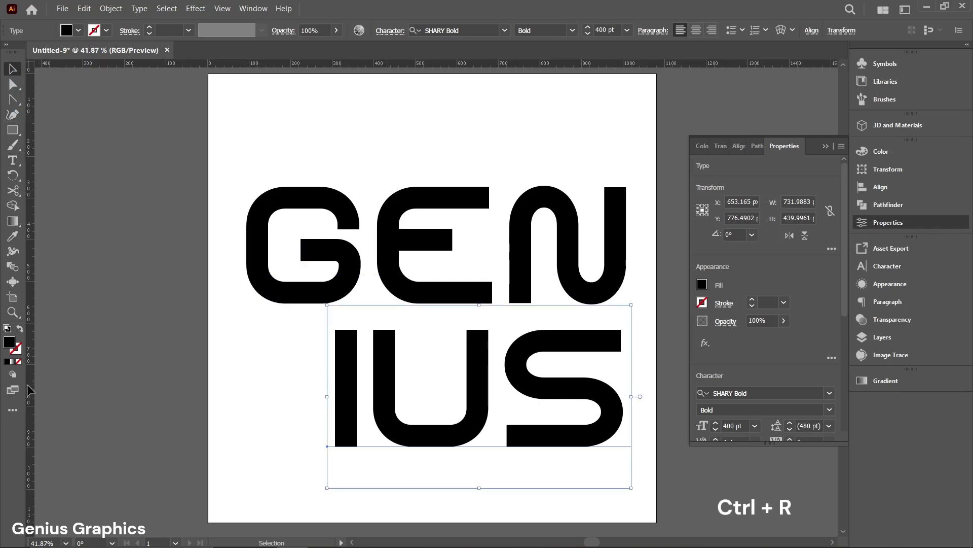
{"action": "left_click_drag", "start_coordinate": [33, 343], "coordinate": [626, 244]}
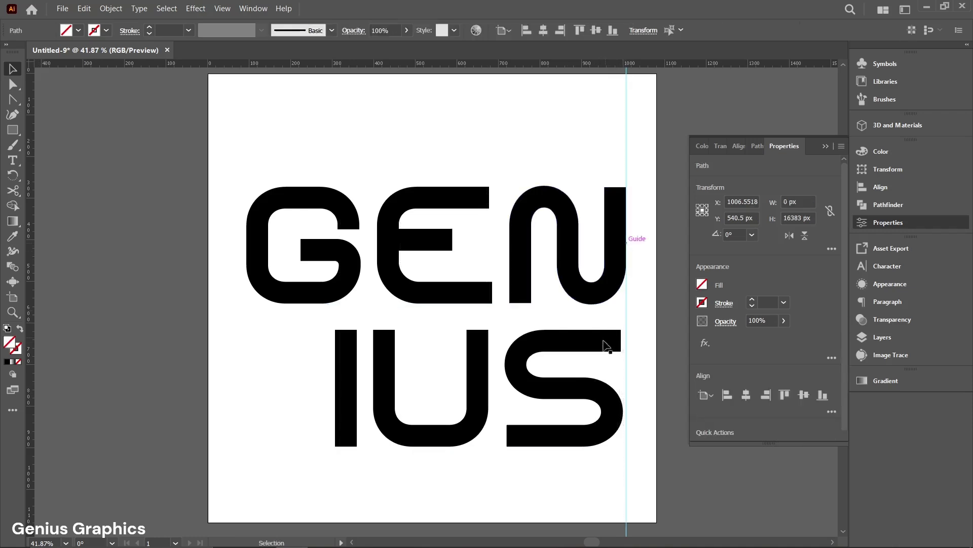
{"action": "left_click_drag", "start_coordinate": [585, 344], "coordinate": [590, 336]}
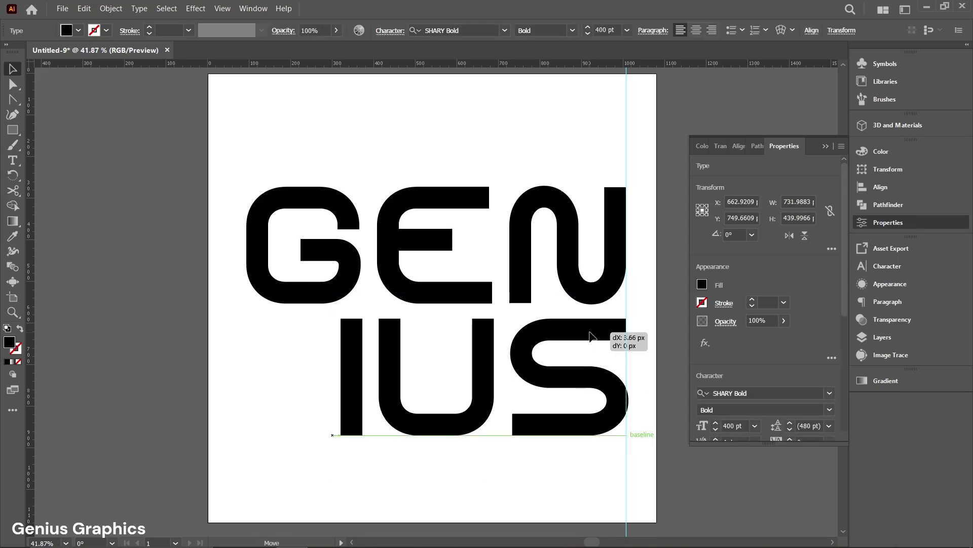
{"action": "left_click_drag", "start_coordinate": [590, 335], "coordinate": [590, 335]}
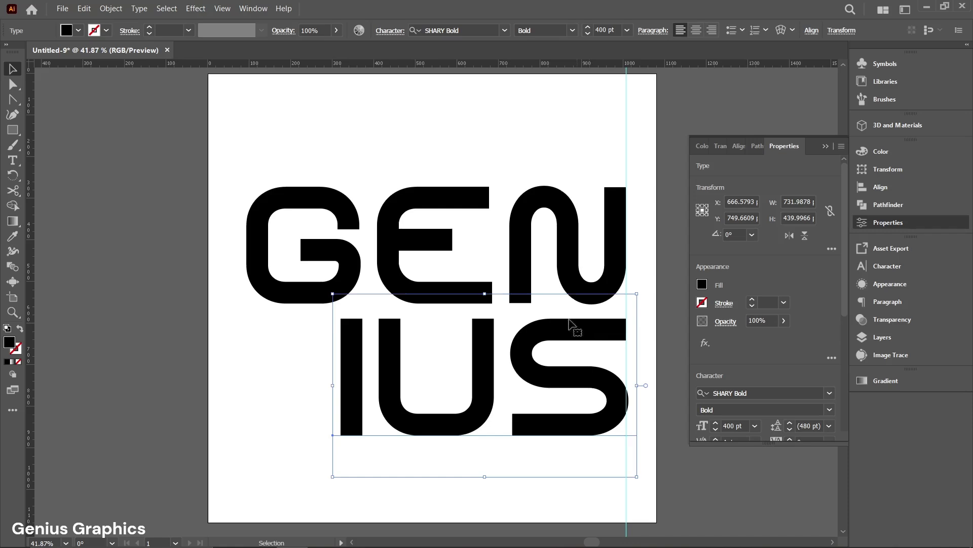
{"action": "left_click", "coordinate": [241, 139]}
{"action": "mouse_move", "coordinate": [246, 158]}
{"action": "left_mouse_down"}
{"action": "mouse_move", "coordinate": [433, 352]}
{"action": "mouse_move", "coordinate": [641, 462]}
{"action": "left_mouse_up"}
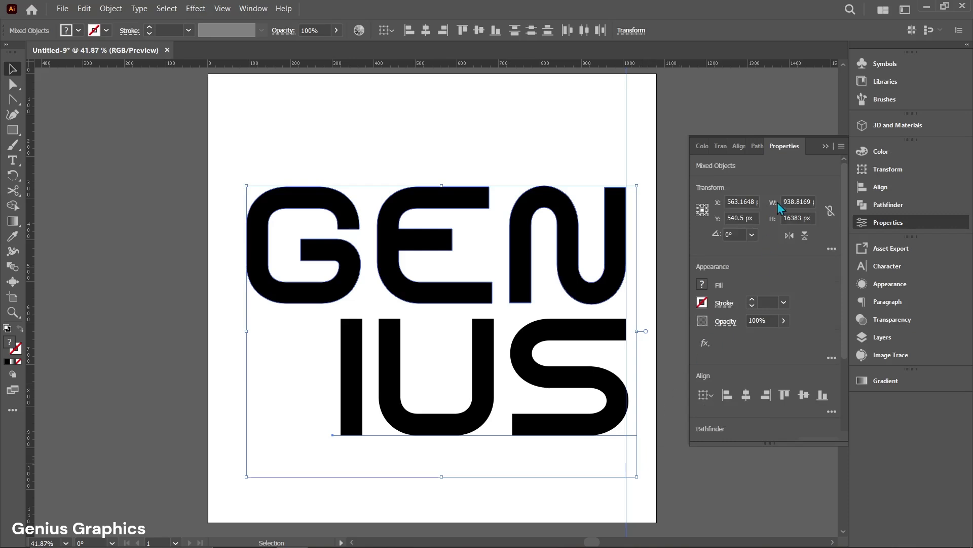
Apply a black 12 pt stroke to all the GENIUS letters.
{"action": "left_click", "coordinate": [703, 303]}
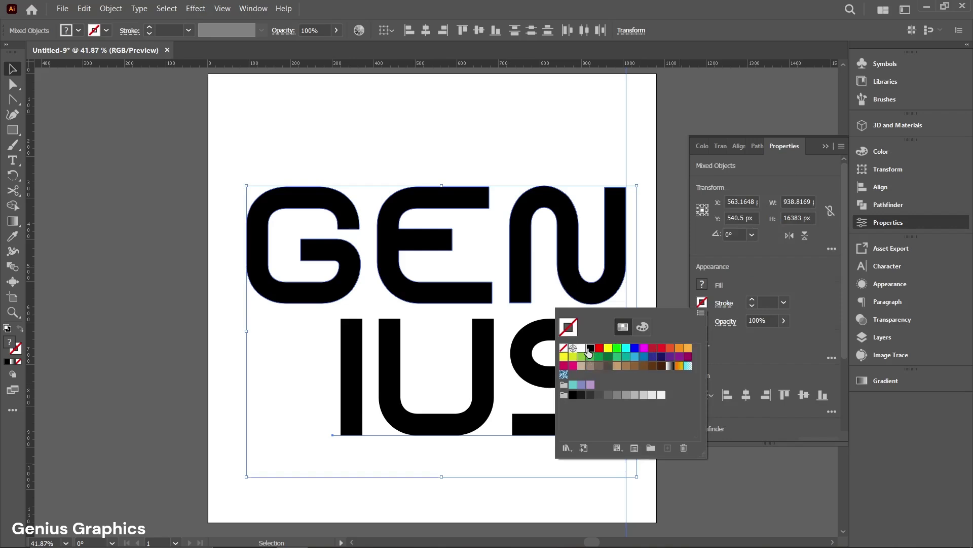
{"action": "left_click", "coordinate": [588, 350]}
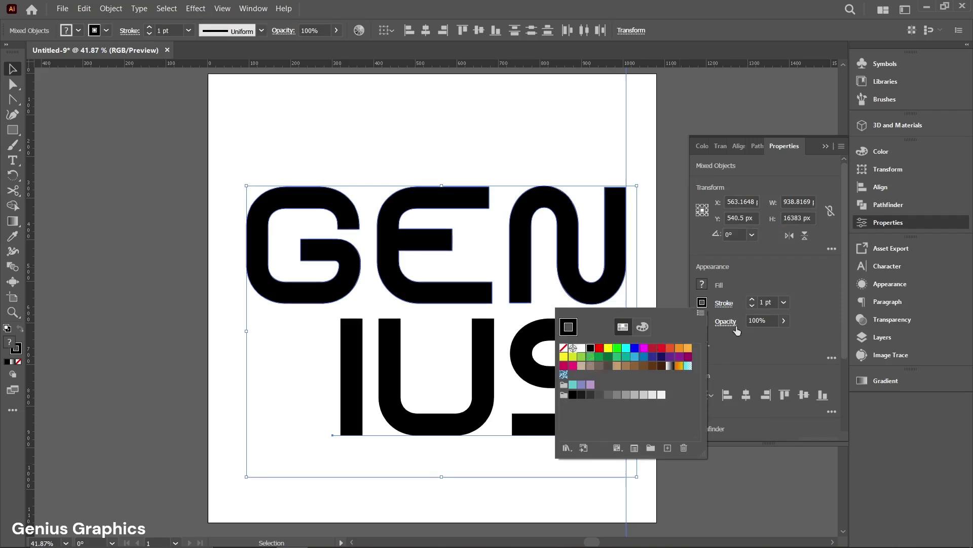
{"action": "left_click", "coordinate": [765, 302]}
{"action": "left_click", "coordinate": [762, 302]}
{"action": "type", "text": "12"}
{"action": "key", "text": "Return"}
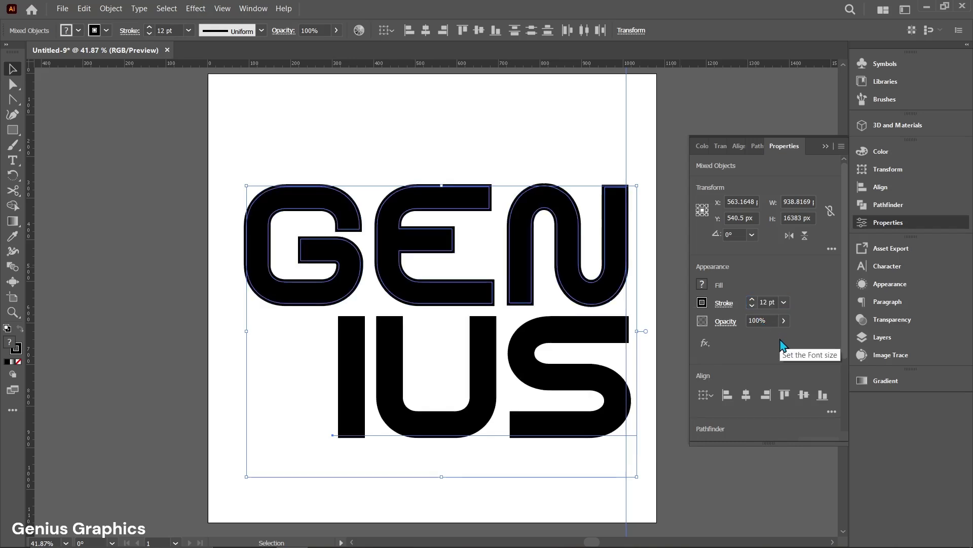
{"action": "left_click", "coordinate": [608, 493]}
{"action": "left_click", "coordinate": [610, 427]}
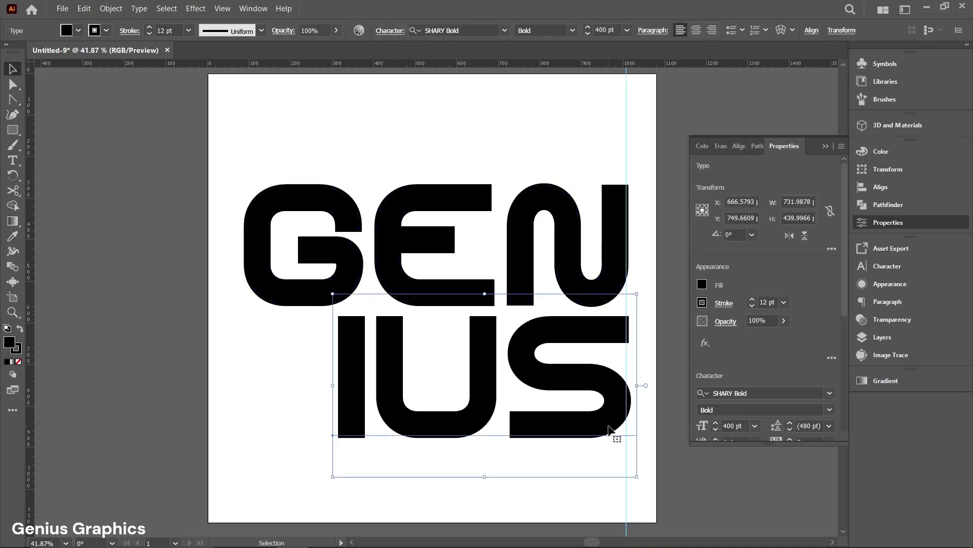
Delete the vertical guide, group all GENIUS letters, and shift the group up-left to centre it.
{"action": "left_click", "coordinate": [343, 263]}
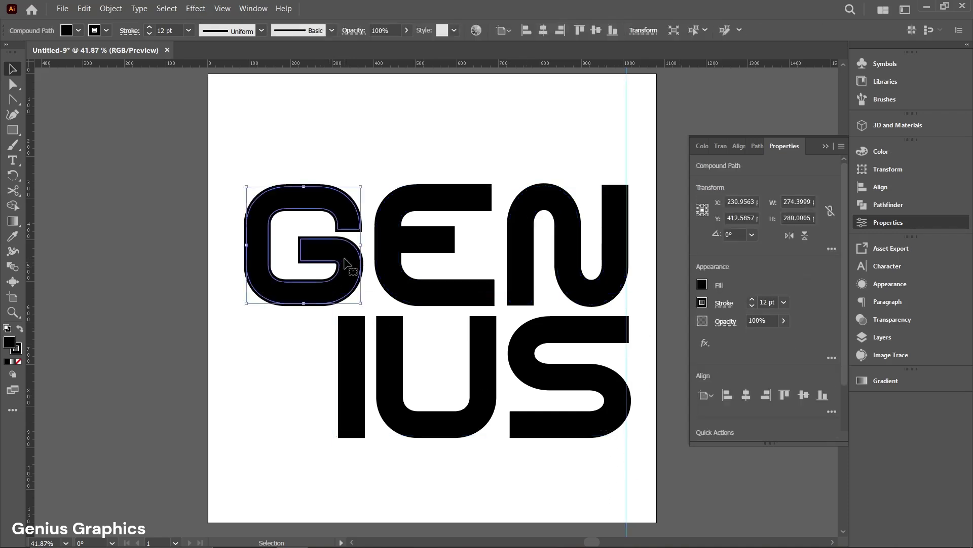
{"action": "mouse_move", "coordinate": [233, 154]}
{"action": "left_mouse_down"}
{"action": "mouse_move", "coordinate": [646, 465]}
{"action": "mouse_move", "coordinate": [593, 501]}
{"action": "left_mouse_up"}
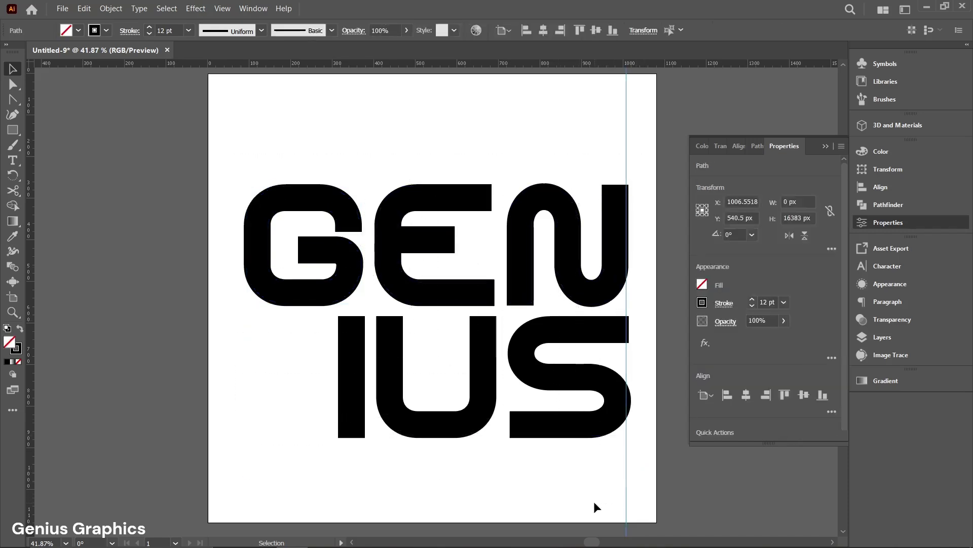
{"action": "key", "text": "Delete"}
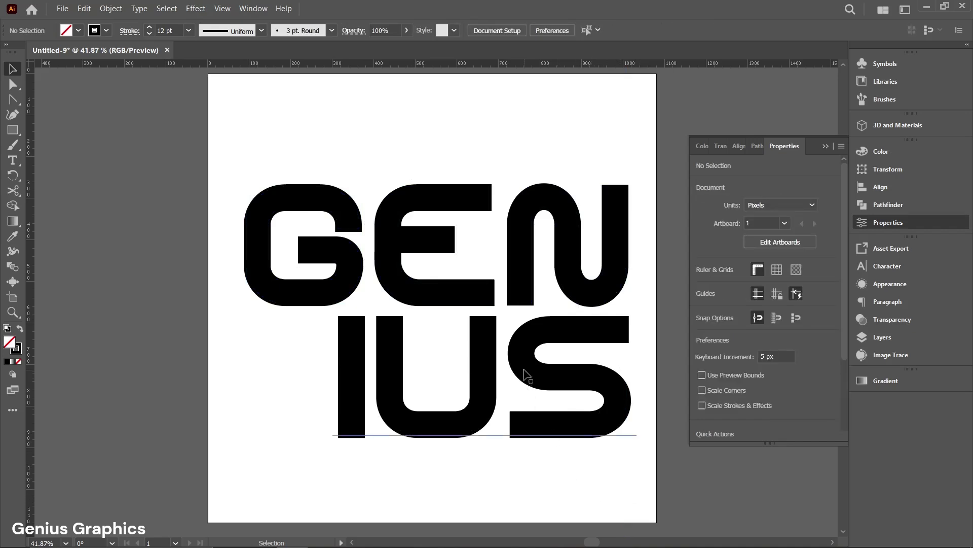
{"action": "key", "text": "ctrl+g"}
{"action": "left_click_drag", "start_coordinate": [216, 151], "coordinate": [640, 450]}
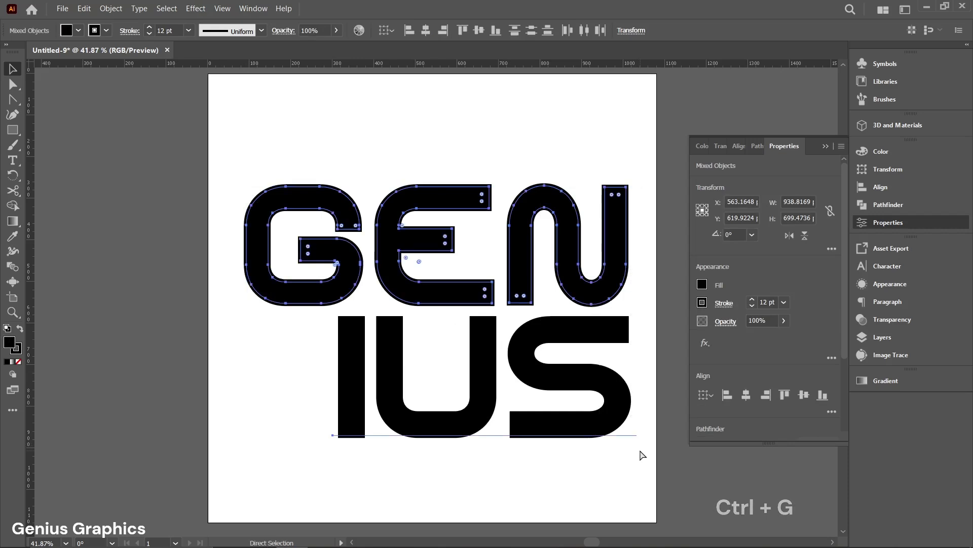
{"action": "key", "text": "ctrl+g"}
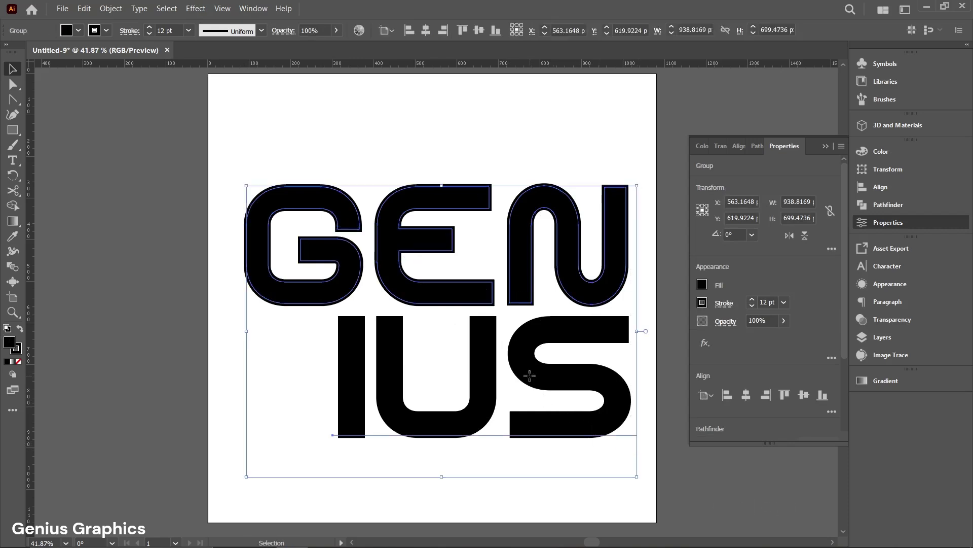
{"action": "mouse_move", "coordinate": [528, 368]}
{"action": "left_mouse_down"}
{"action": "mouse_move", "coordinate": [522, 345]}
{"action": "mouse_move", "coordinate": [524, 362]}
{"action": "left_mouse_up"}
{"action": "left_click", "coordinate": [528, 477]}
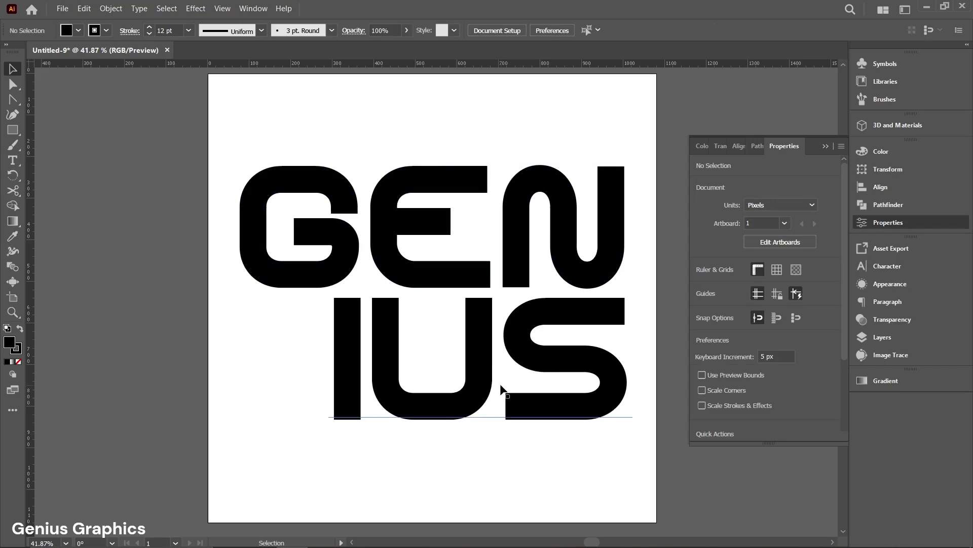
Export the artwork as a JPEG named TUBE TEXT, accepting the default JPEG options.
{"action": "left_click", "coordinate": [62, 8]}
{"action": "mouse_move", "coordinate": [82, 249]}
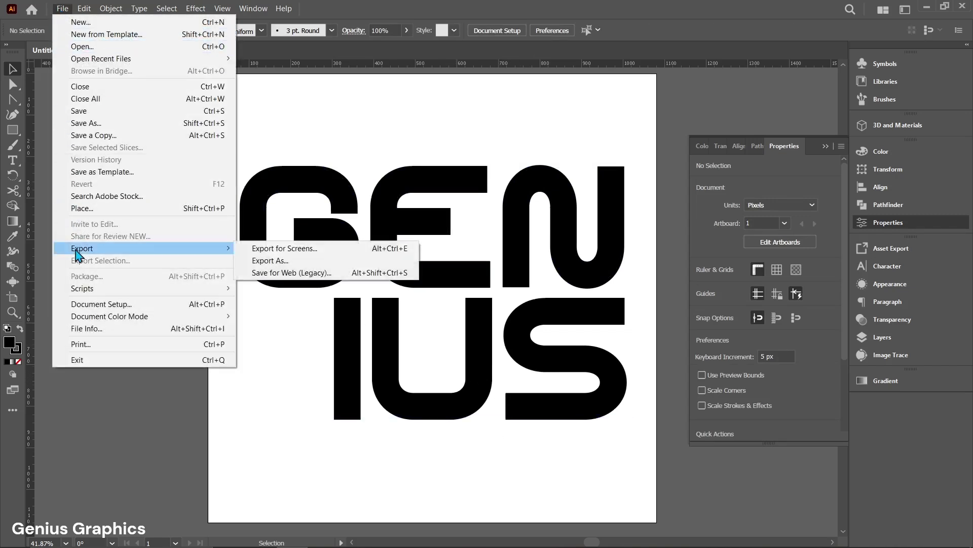
{"action": "left_click", "coordinate": [280, 261]}
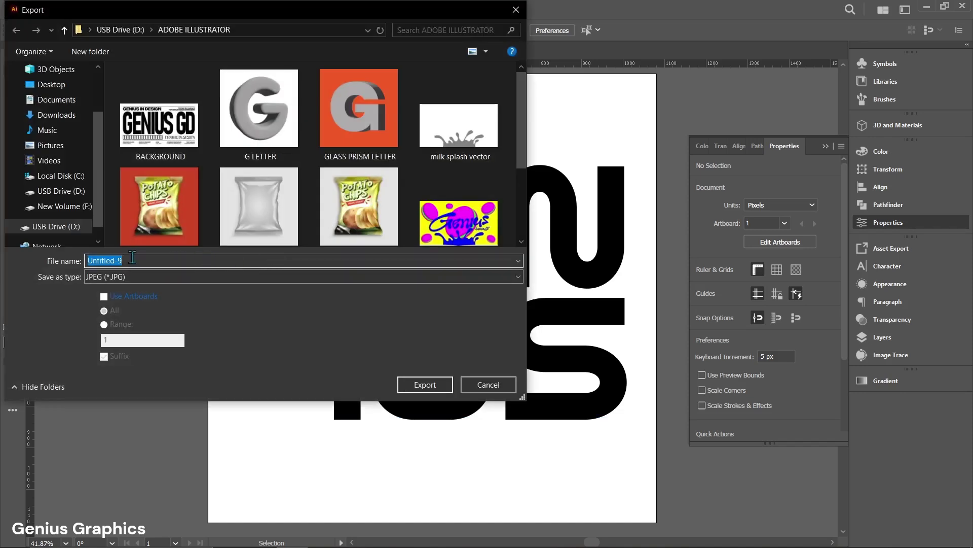
{"action": "type", "text": "TUBE TEXT"}
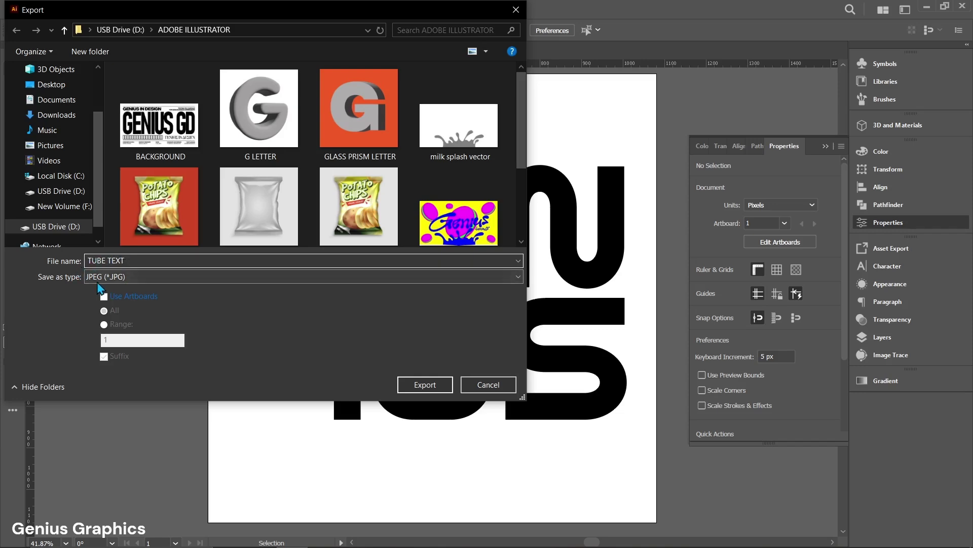
{"action": "left_click", "coordinate": [414, 385]}
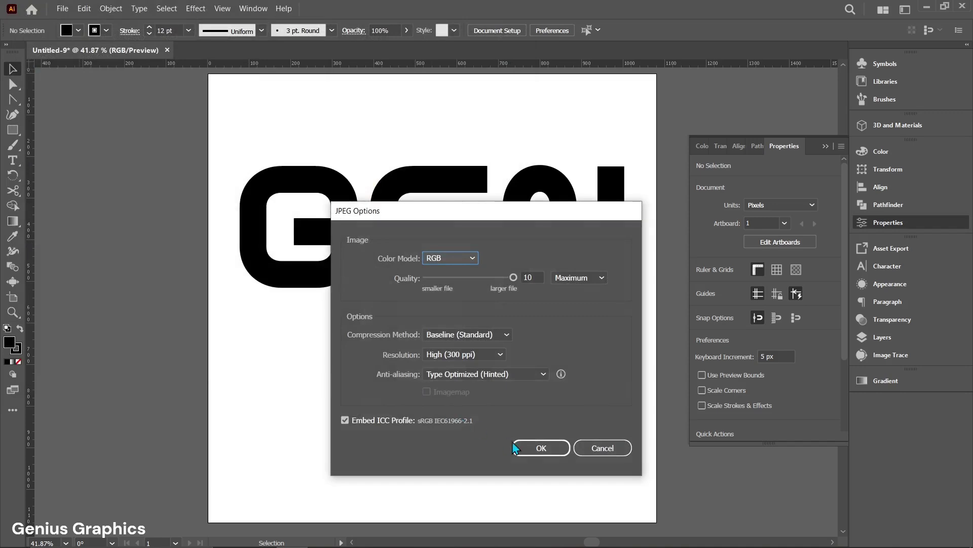
{"action": "left_click", "coordinate": [535, 450]}
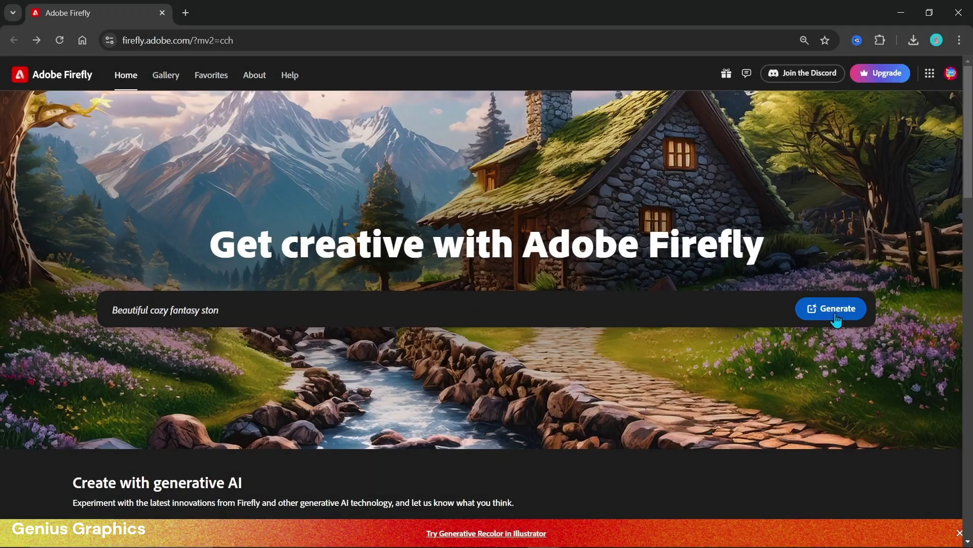
Open Text to image, clear the existing prompt and leave content type on automatic.
{"action": "left_click", "coordinate": [835, 314]}
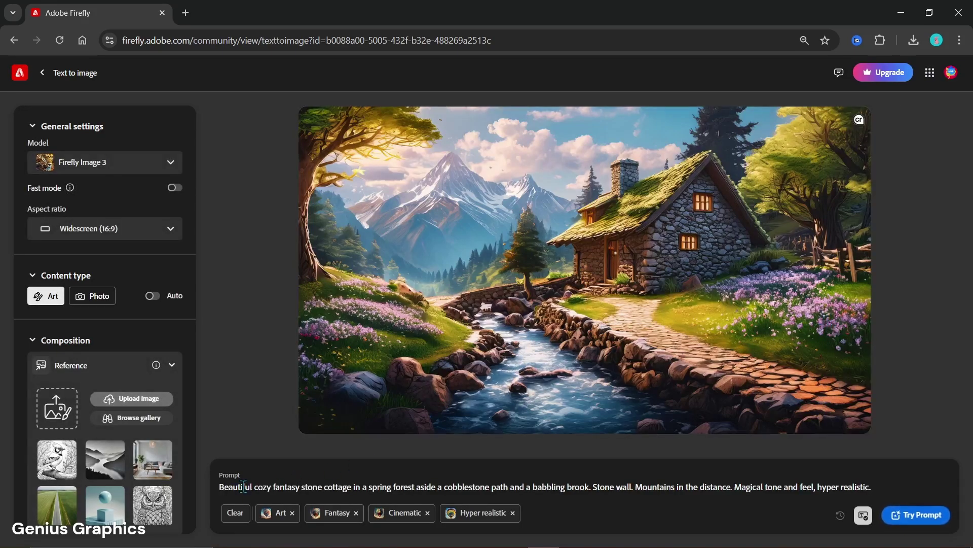
{"action": "triple_click", "coordinate": [242, 486]}
{"action": "key", "text": "BackSpace"}
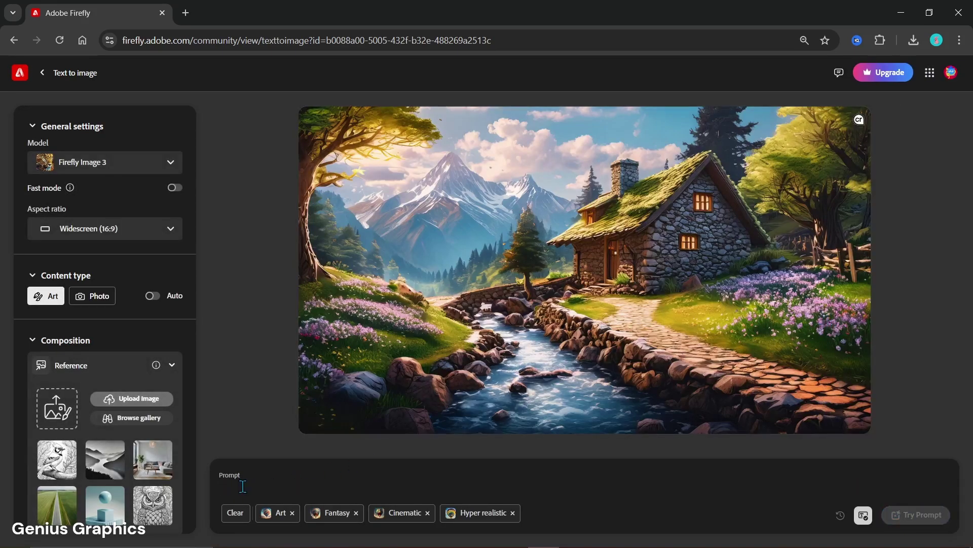
{"action": "left_click", "coordinate": [234, 513]}
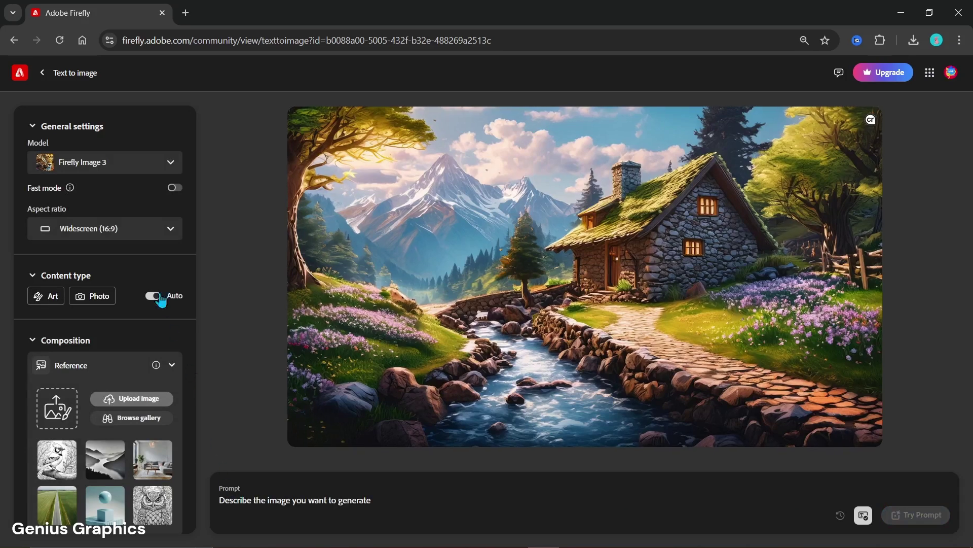
Keep Firefly Image 3 as the model and set a square 1:1 aspect ratio.
{"action": "left_click", "coordinate": [109, 171]}
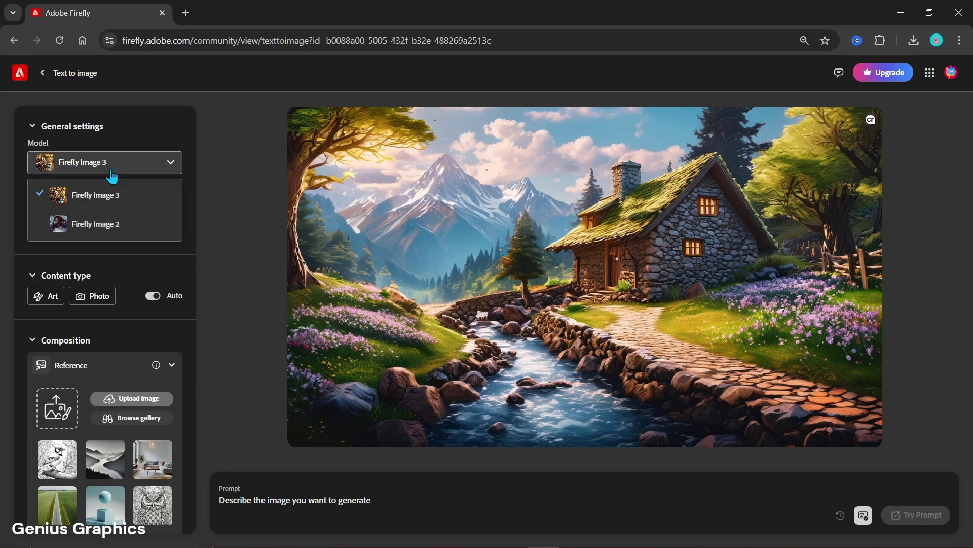
{"action": "left_click", "coordinate": [112, 200]}
{"action": "left_click", "coordinate": [115, 230]}
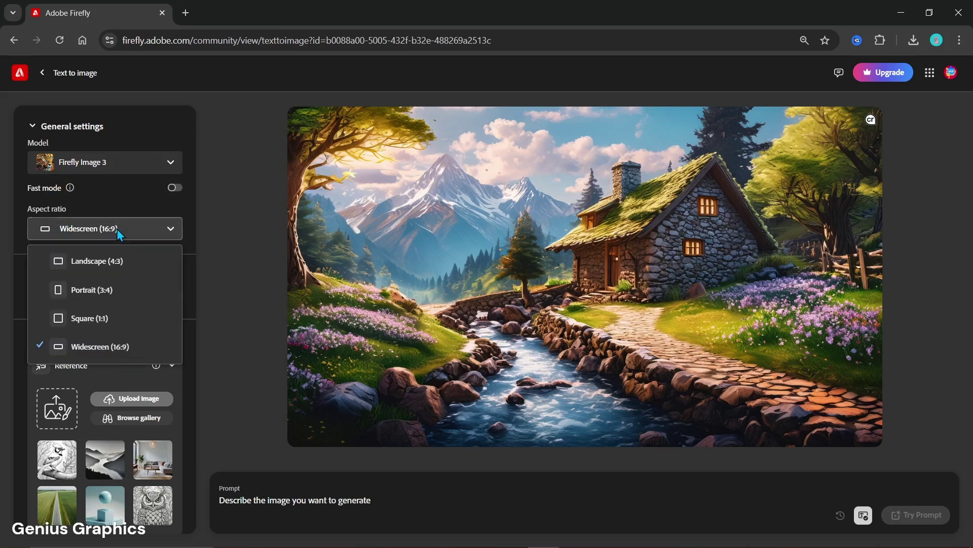
{"action": "left_click", "coordinate": [119, 319]}
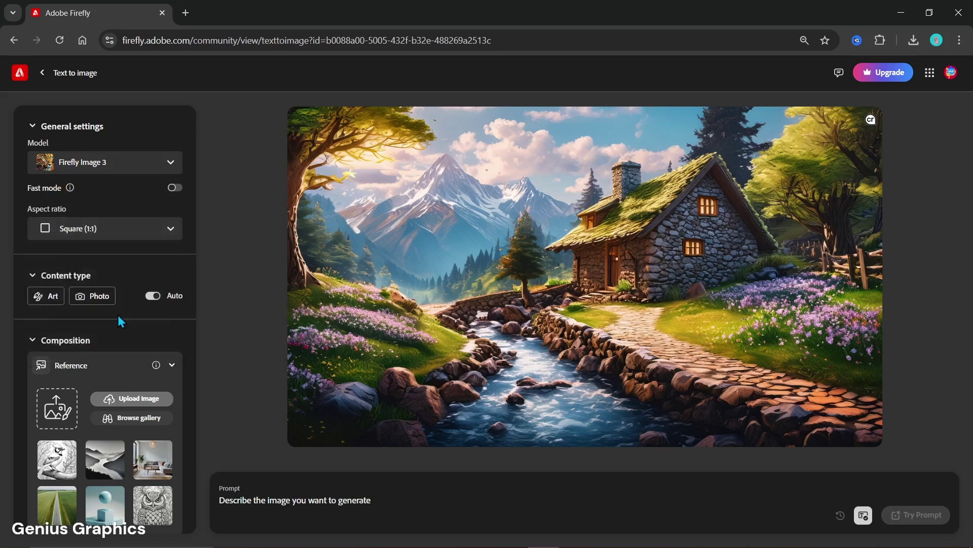
Apply the Photo content type, Hyper realistic effect and Studio light lighting.
{"action": "left_click", "coordinate": [96, 296]}
{"action": "scroll", "coordinate": [97, 302], "scroll_direction": "down", "scroll_amount": 3}
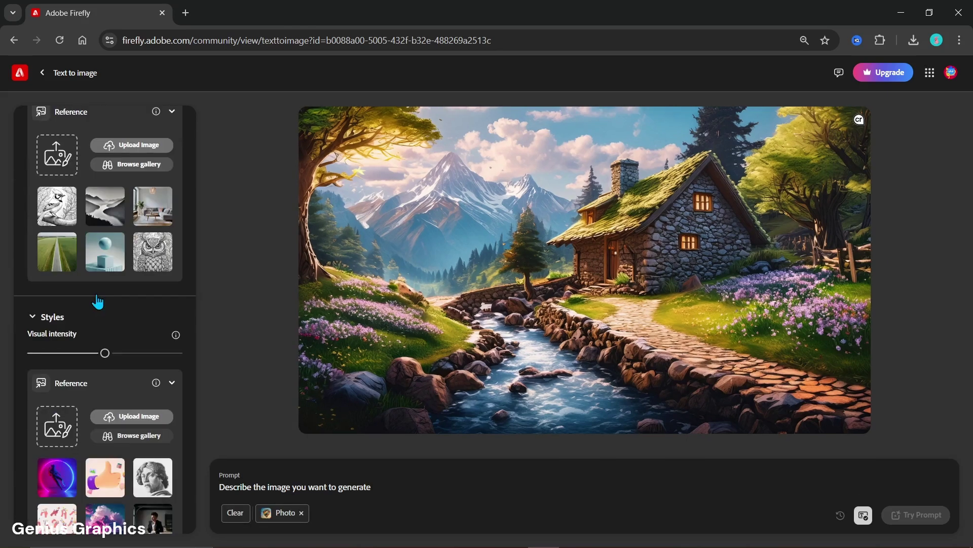
{"action": "scroll", "coordinate": [97, 301], "scroll_direction": "down", "scroll_amount": 3}
{"action": "scroll", "coordinate": [96, 297], "scroll_direction": "down", "scroll_amount": 2}
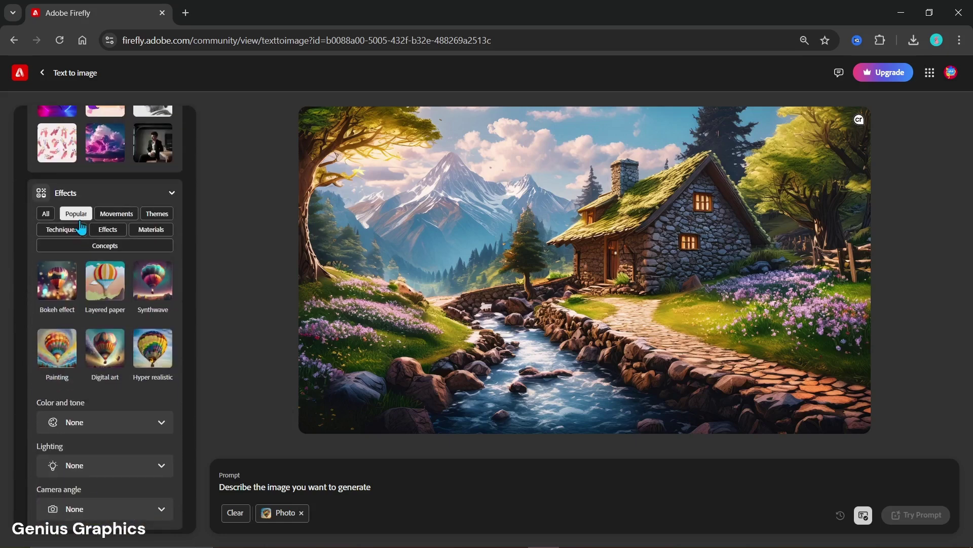
{"action": "left_click", "coordinate": [149, 362]}
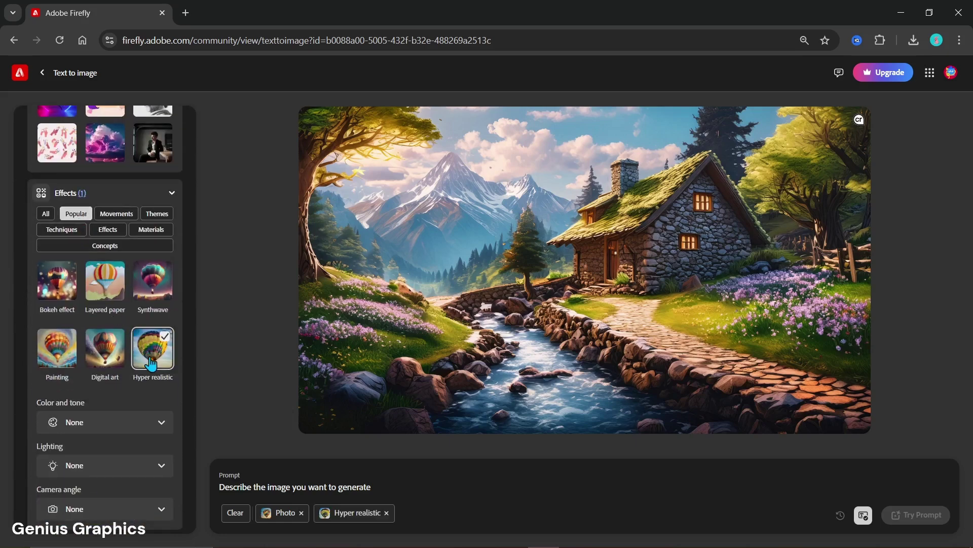
{"action": "left_click", "coordinate": [114, 465]}
{"action": "left_click", "coordinate": [114, 404]}
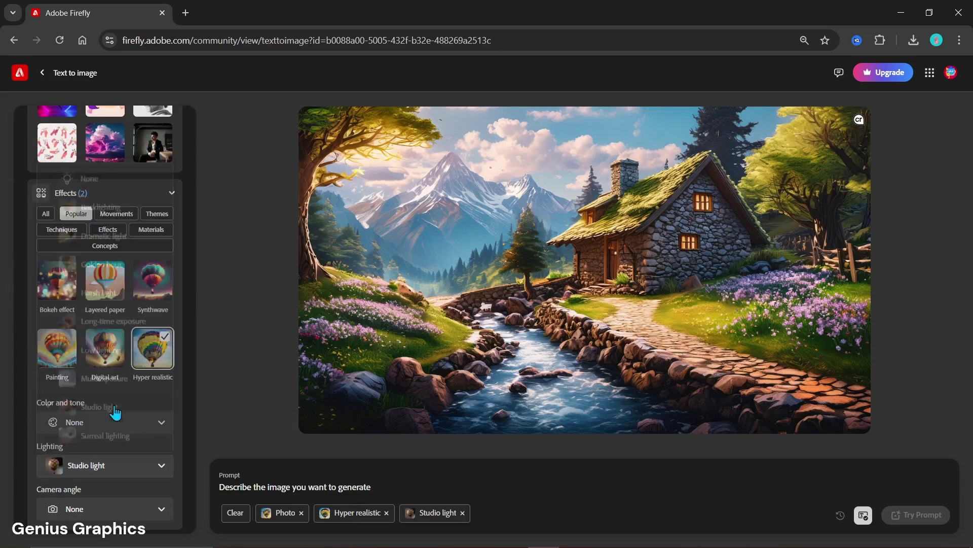
Enter the flexible shiny blue plastic glass tube on white background prompt and generate.
{"action": "left_click", "coordinate": [227, 484]}
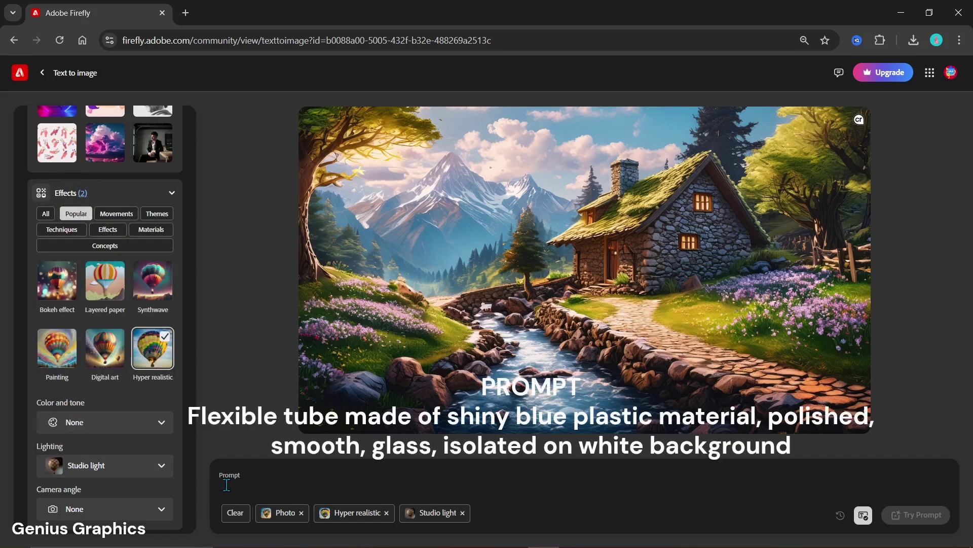
{"action": "type", "text": "Flexi"}
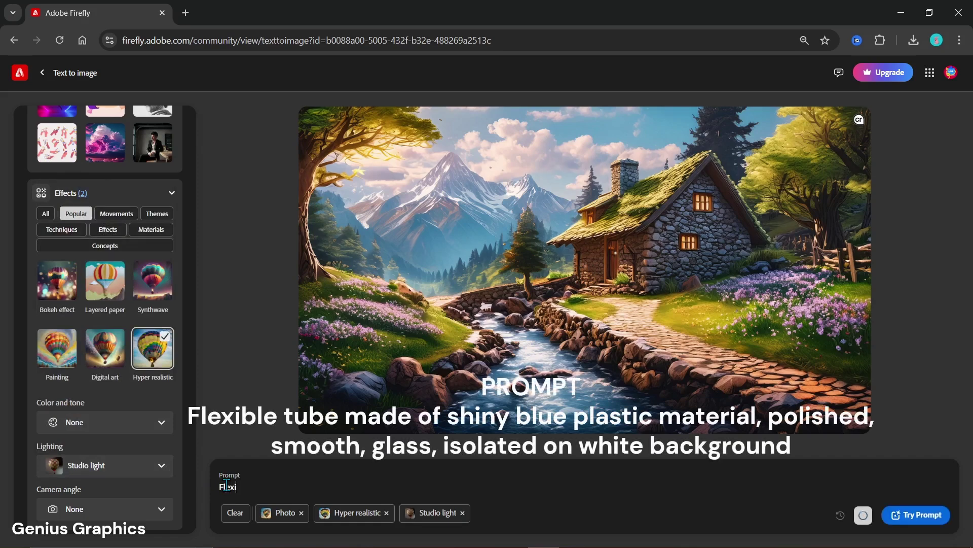
{"action": "type", "text": "ble tub"}
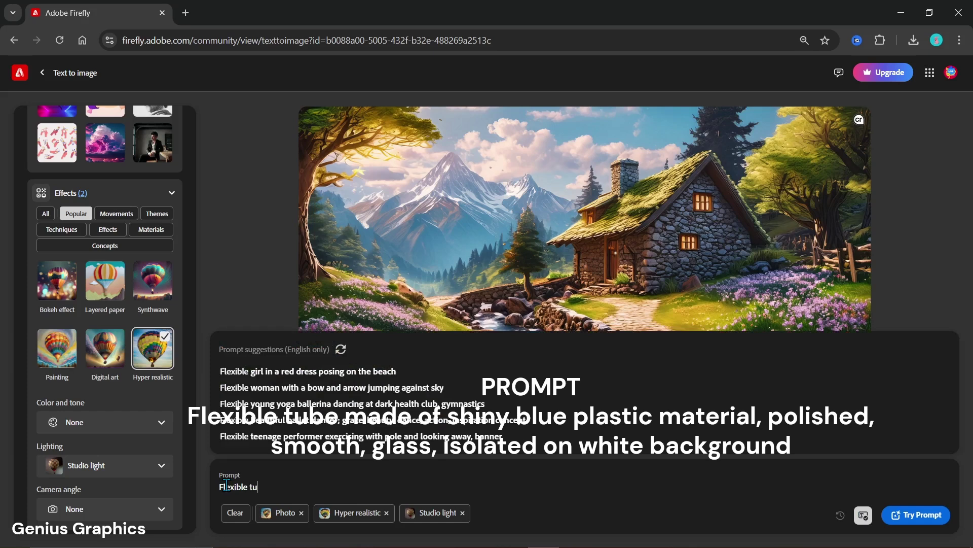
{"action": "type", "text": "e made of shin"}
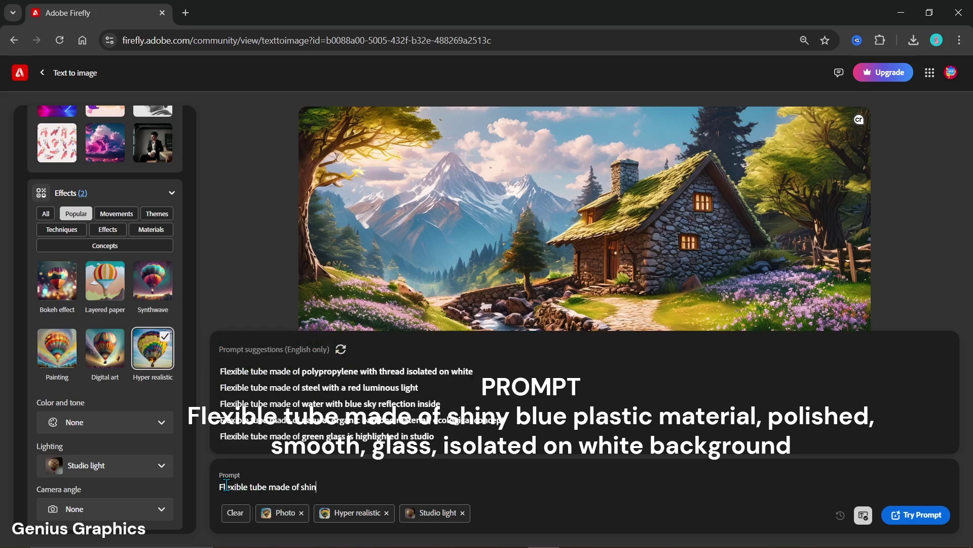
{"action": "type", "text": "y blue plastic material, polished, smooth"}
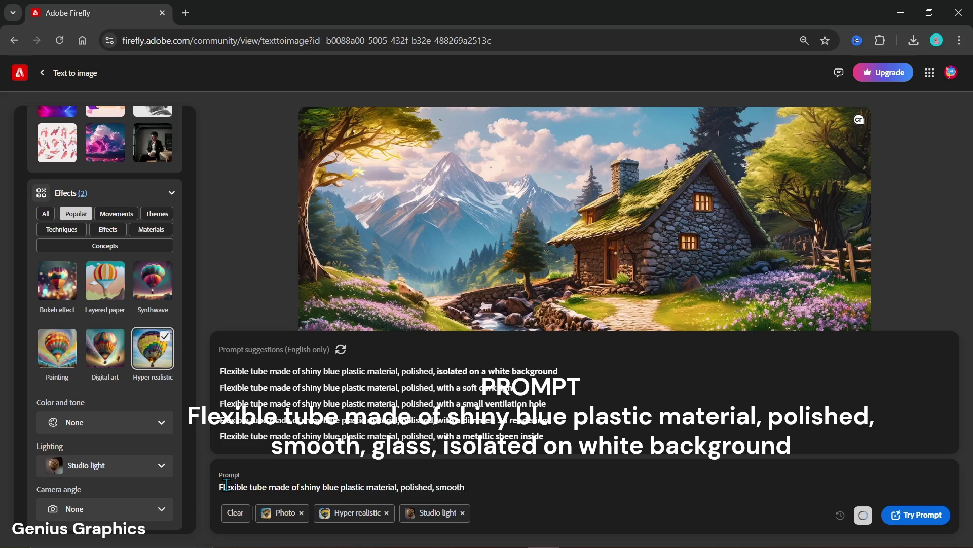
{"action": "type", "text": ", glass, isolated"}
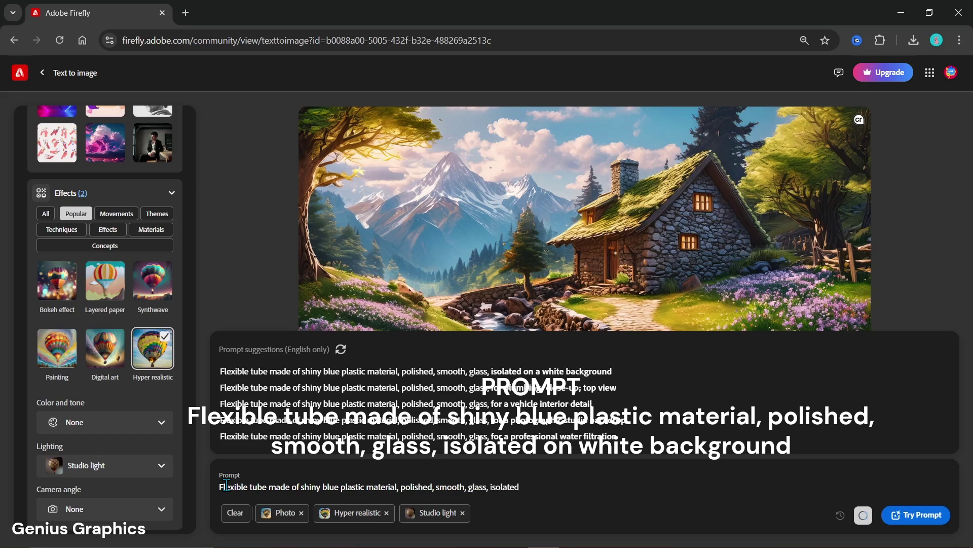
{"action": "type", "text": " on white background"}
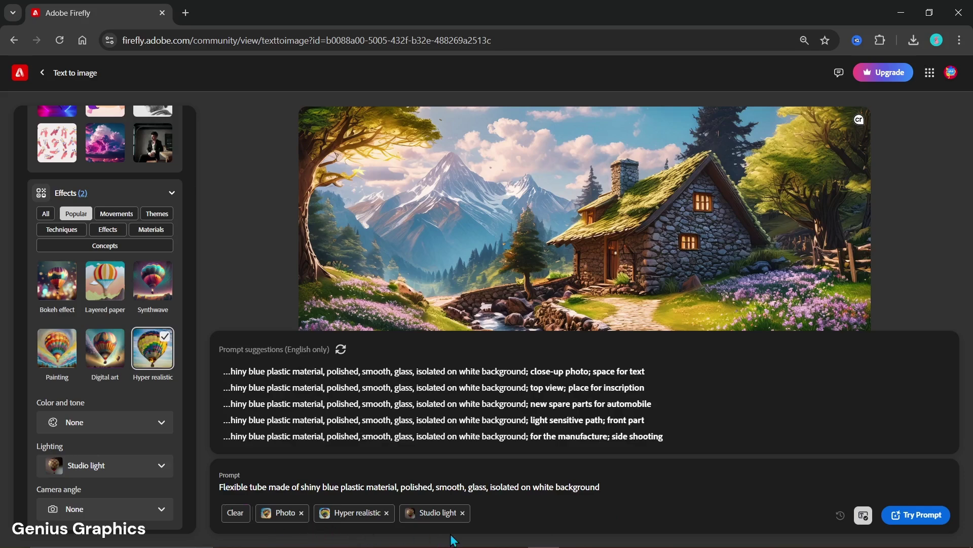
{"action": "left_click", "coordinate": [930, 515]}
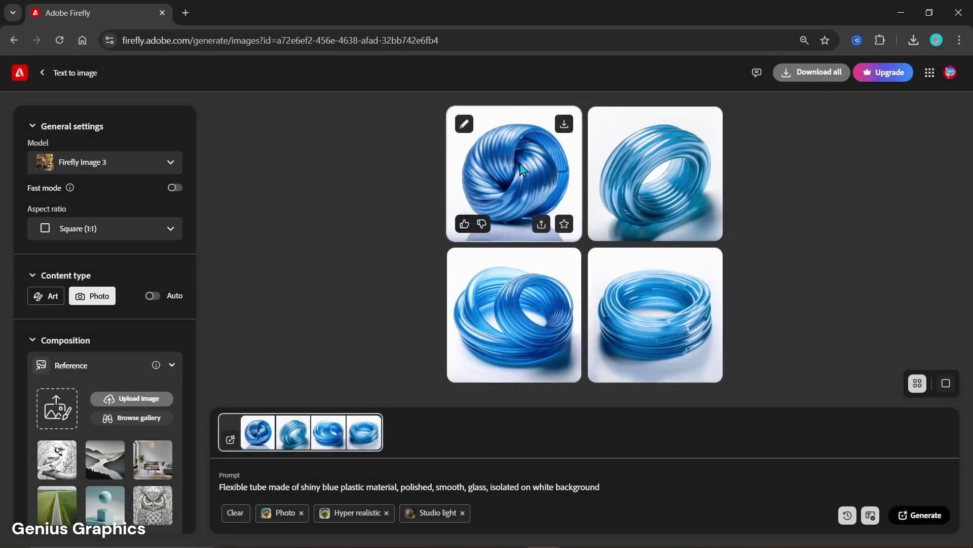
Browse all four blue coiled tube results enlarged, then view the lighter blue ring image.
{"action": "left_click", "coordinate": [521, 169]}
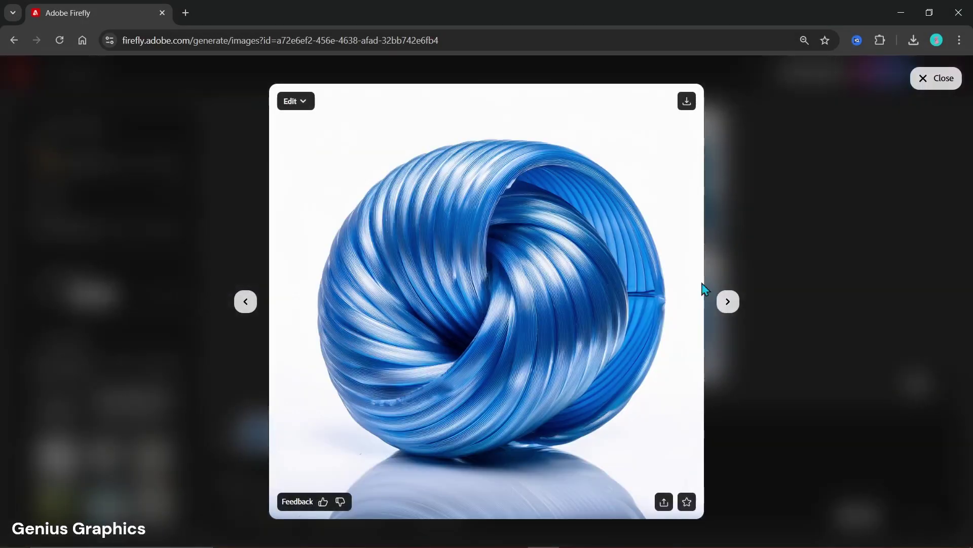
{"action": "left_click", "coordinate": [726, 301]}
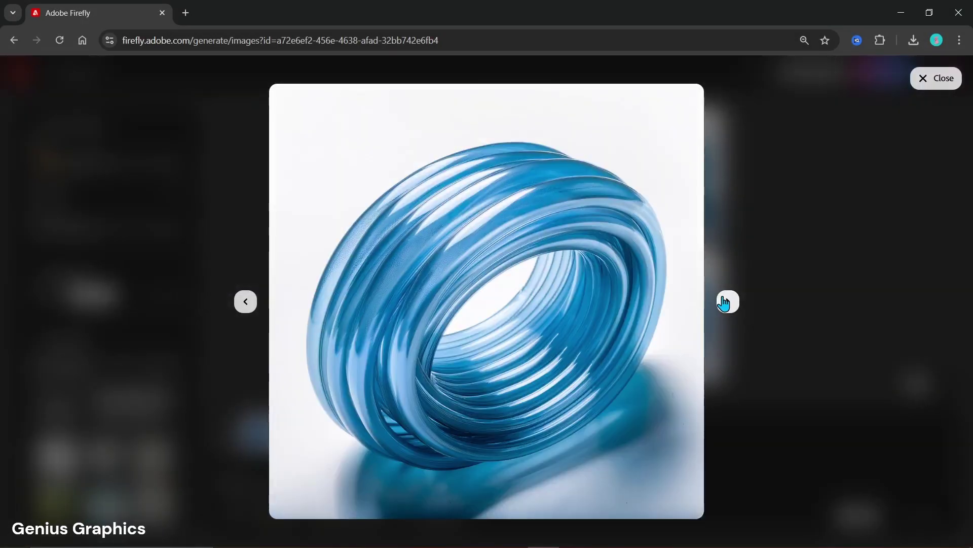
{"action": "left_click", "coordinate": [726, 301]}
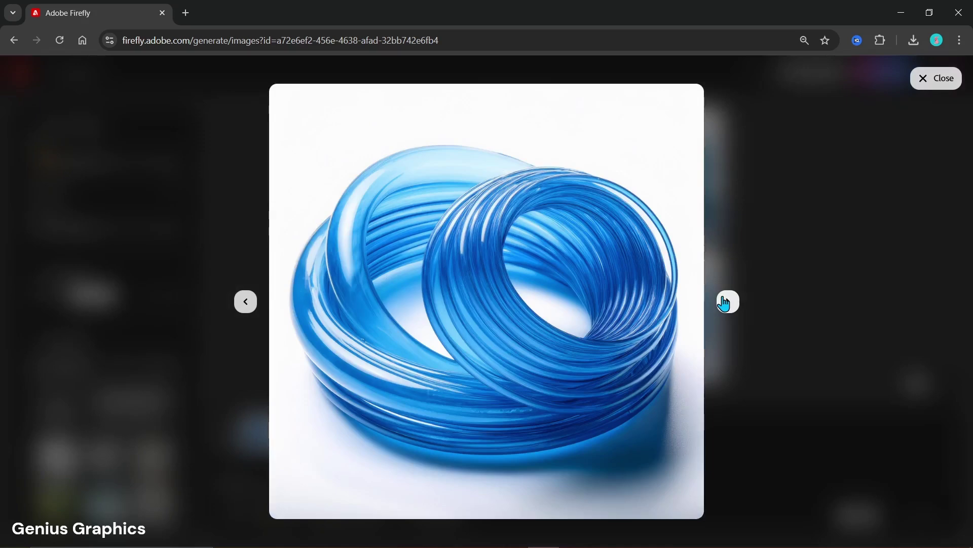
{"action": "left_click", "coordinate": [727, 302]}
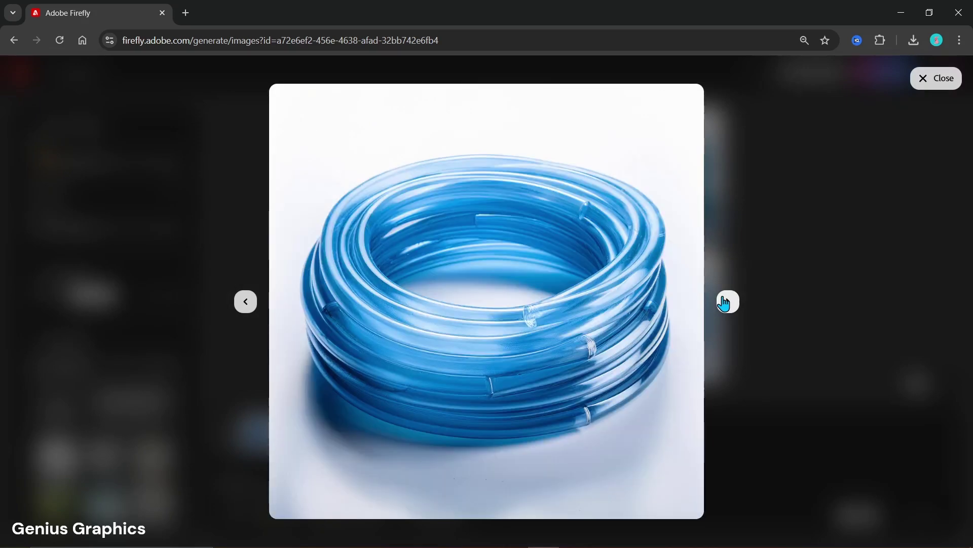
{"action": "key", "text": "Escape"}
{"action": "mouse_move", "coordinate": [655, 173]}
{"action": "left_click", "coordinate": [654, 196]}
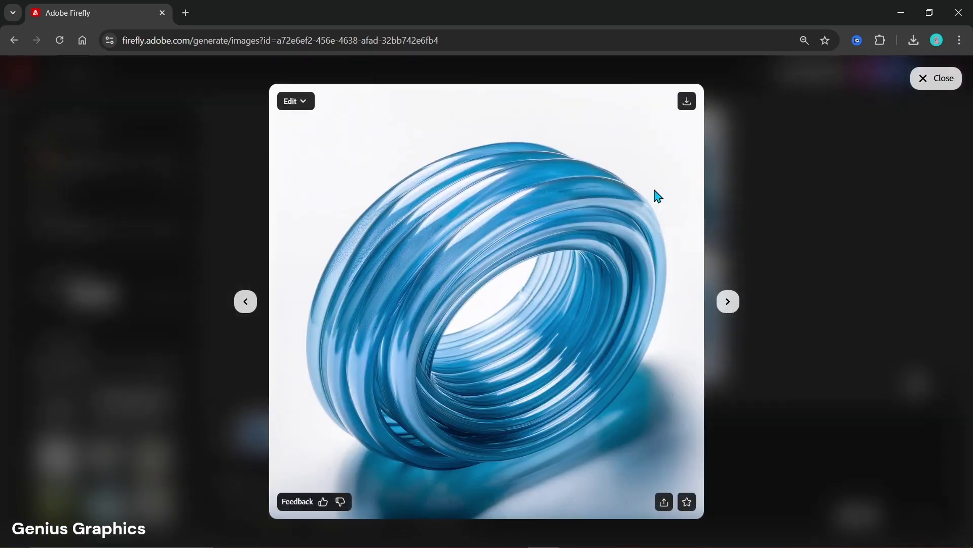
{"action": "left_click", "coordinate": [793, 223]}
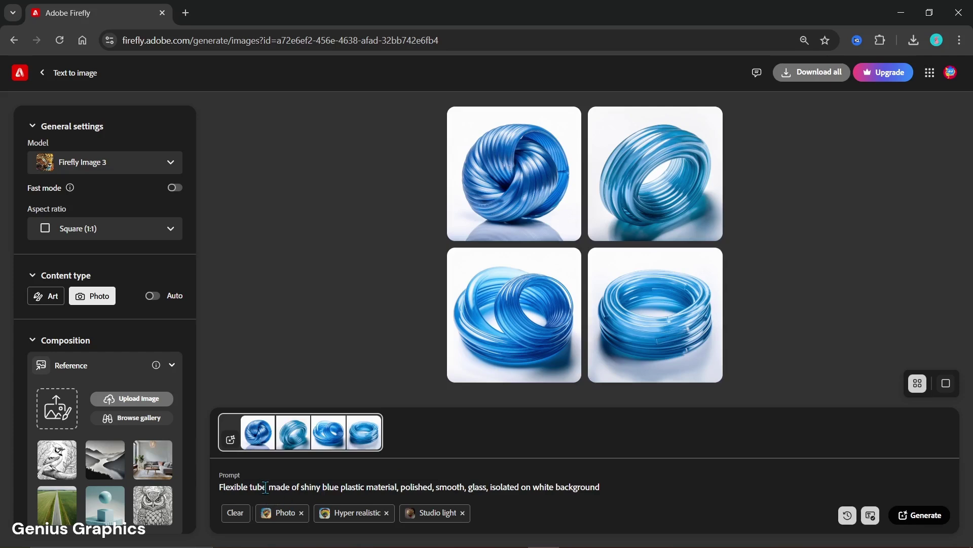
{"action": "type", "text": "pi"}
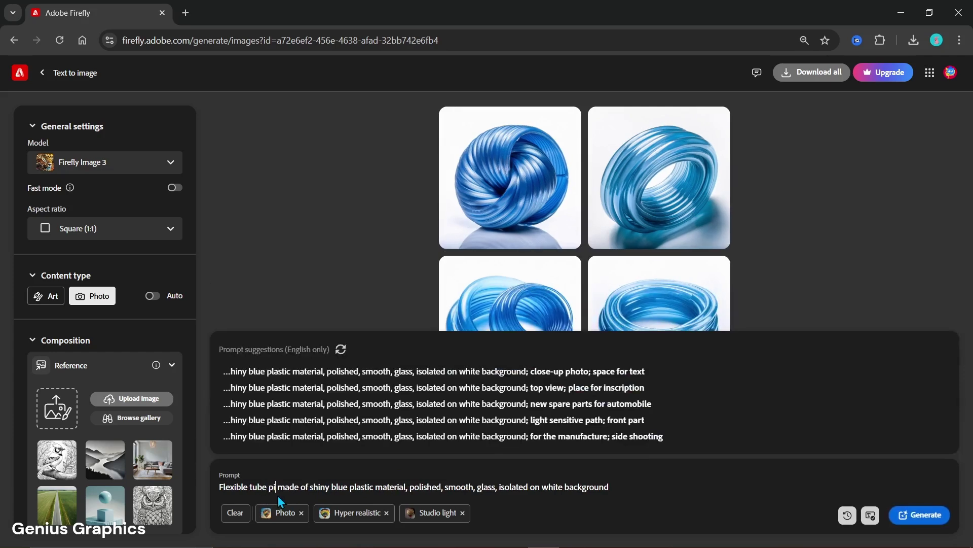
{"action": "type", "text": "ece"}
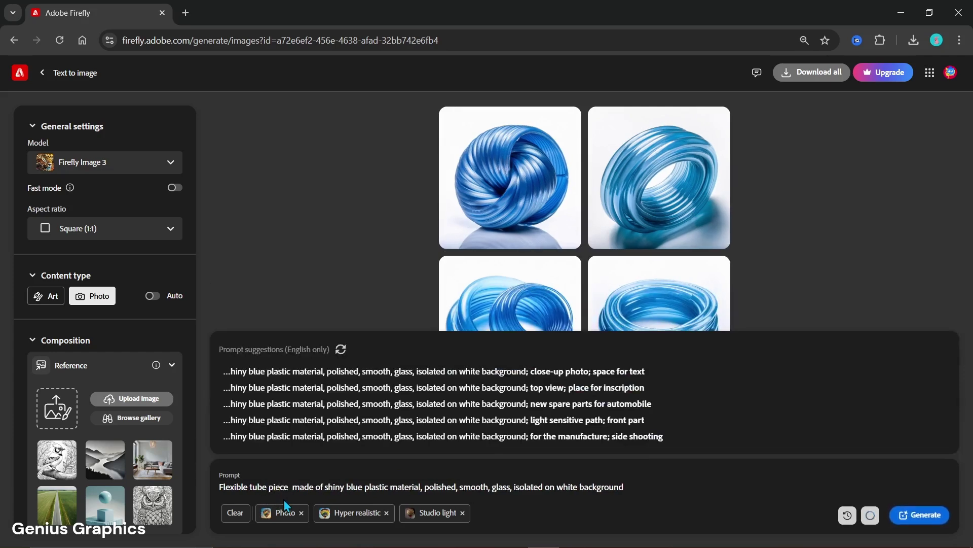
Edit the prompt to add 'piece', generate a second batch, and return to the first batch.
{"action": "key", "text": "BackSpace"}
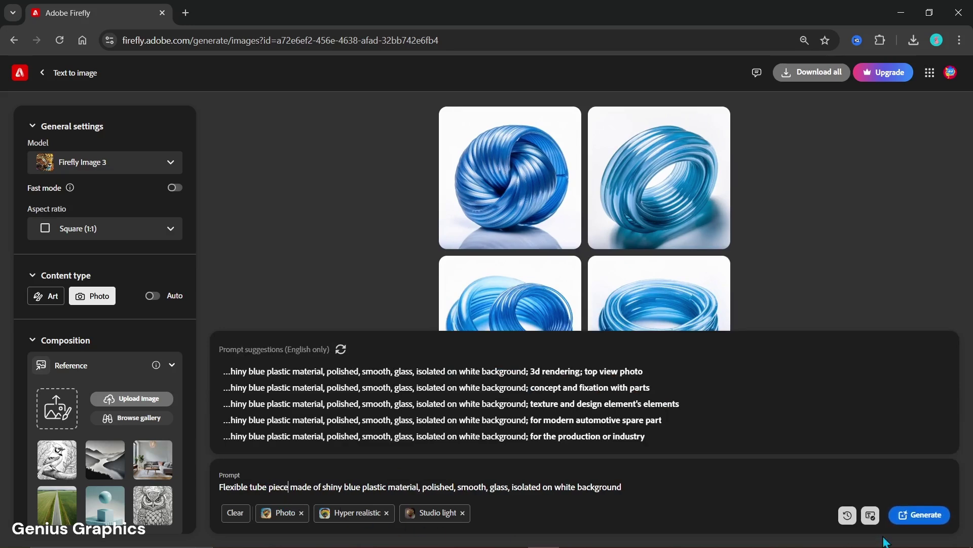
{"action": "left_click", "coordinate": [907, 520]}
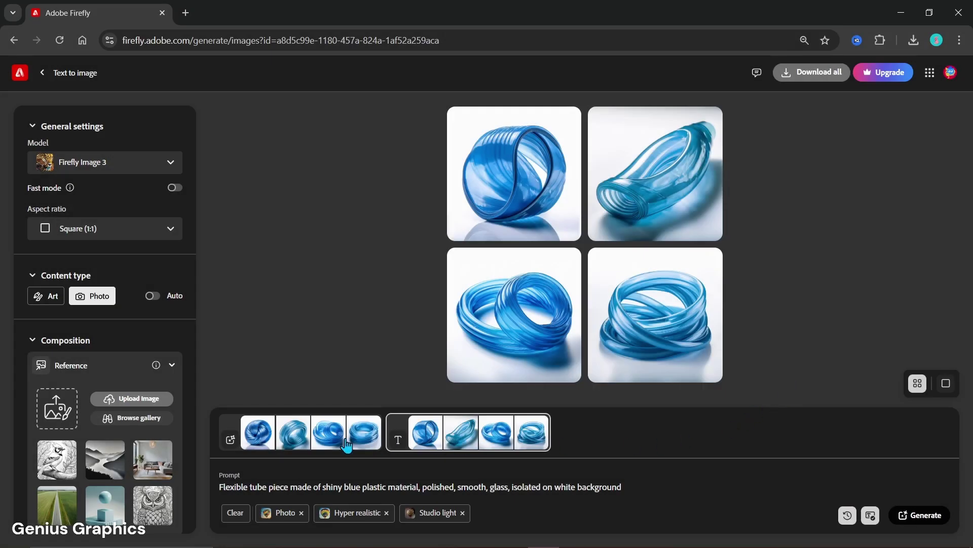
{"action": "left_click", "coordinate": [347, 444]}
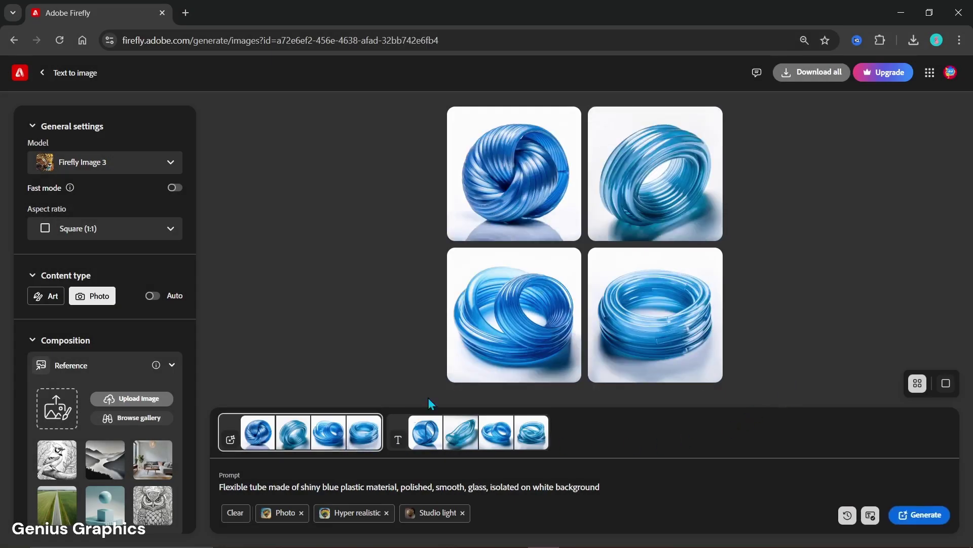
Set the first batch's lighter blue ring image as the style reference.
{"action": "left_click", "coordinate": [618, 206]}
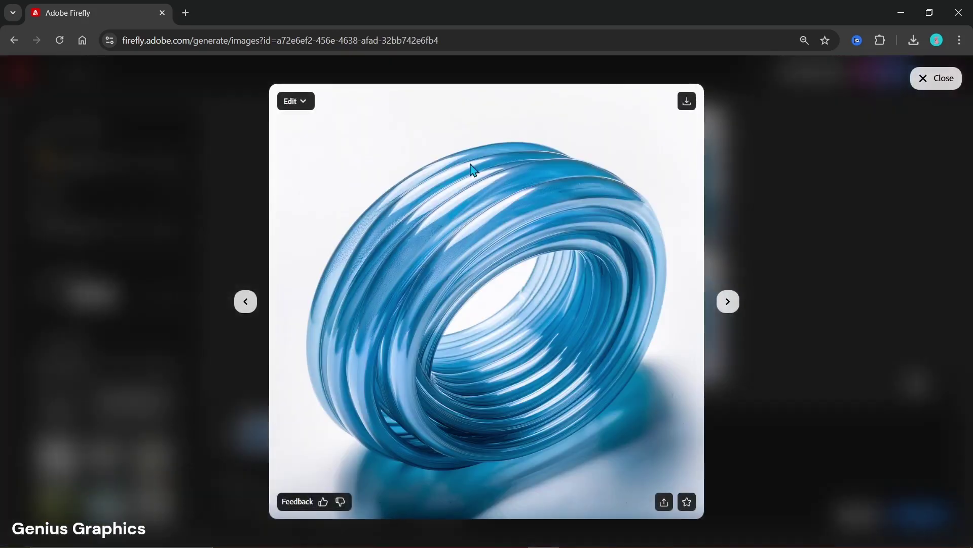
{"action": "left_click", "coordinate": [303, 102]}
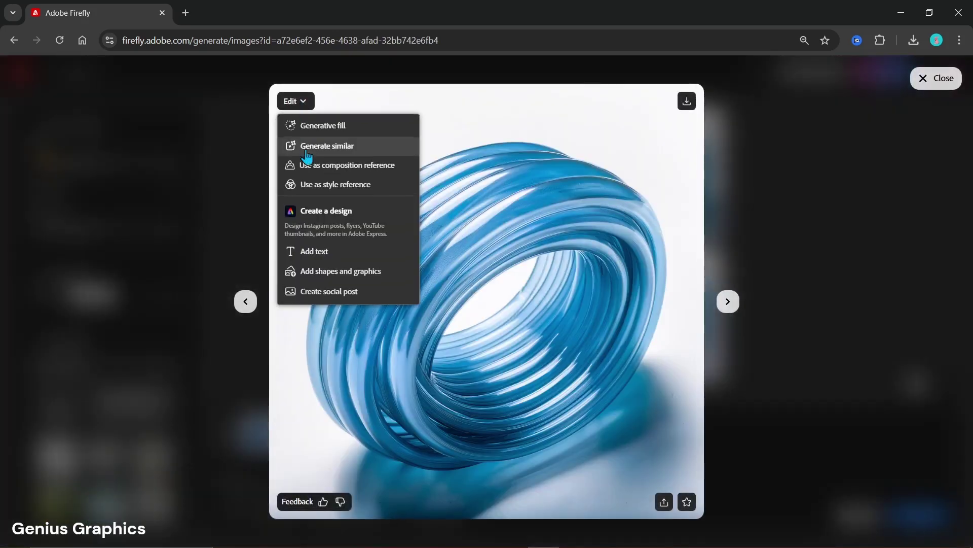
{"action": "left_click", "coordinate": [307, 191]}
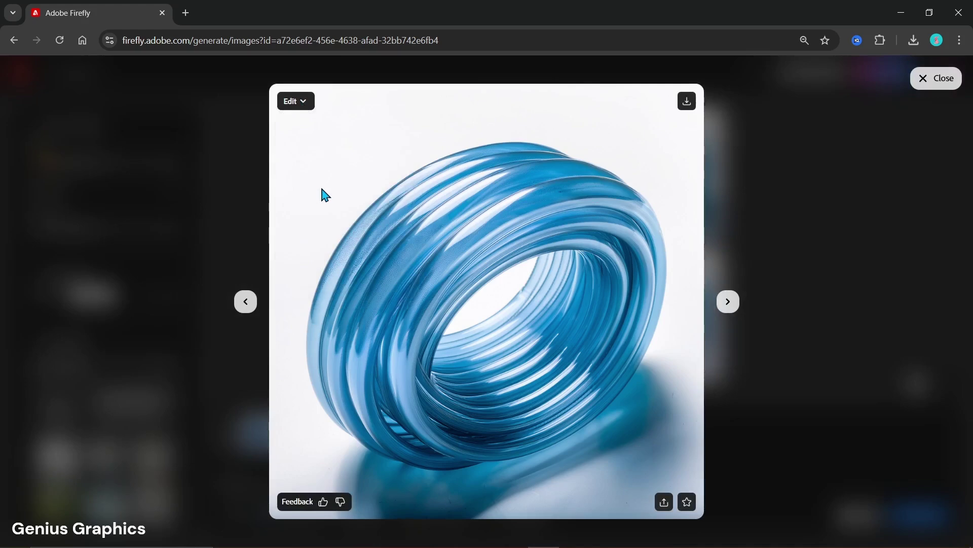
{"action": "left_click", "coordinate": [798, 210]}
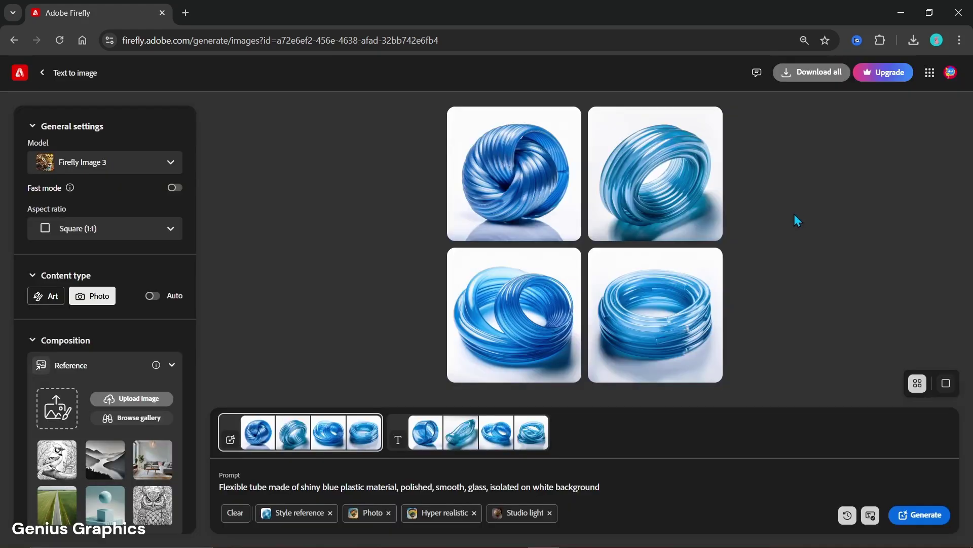
{"action": "scroll", "coordinate": [81, 351], "scroll_direction": "down", "scroll_amount": 1}
{"action": "scroll", "coordinate": [82, 351], "scroll_direction": "down", "scroll_amount": 4}
{"action": "scroll", "coordinate": [71, 402], "scroll_direction": "up", "scroll_amount": 4}
{"action": "scroll", "coordinate": [95, 377], "scroll_direction": "up", "scroll_amount": 1}
Upload the TUBE TEXT GENIUS lettering image as the composition reference.
{"action": "left_click", "coordinate": [114, 397]}
{"action": "double_click", "coordinate": [223, 95]}
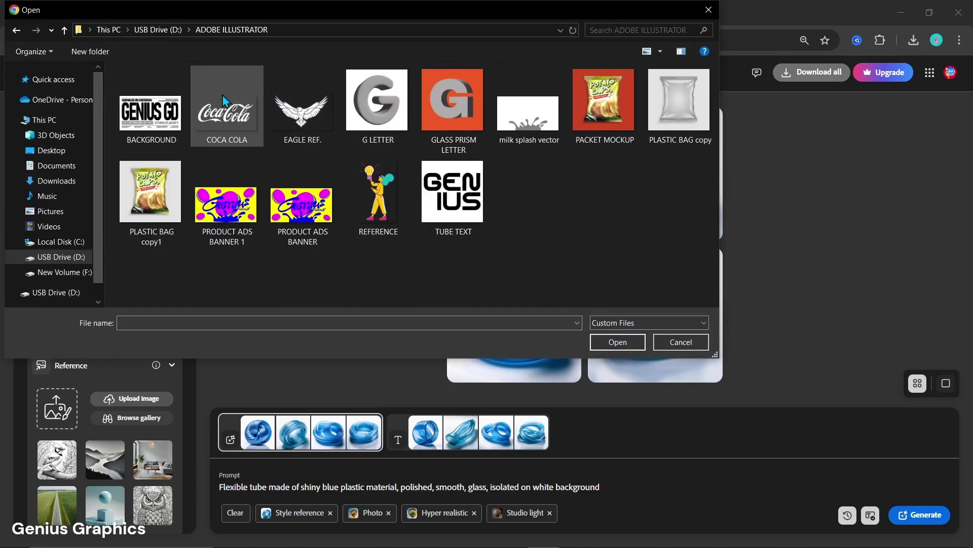
{"action": "left_click", "coordinate": [450, 210]}
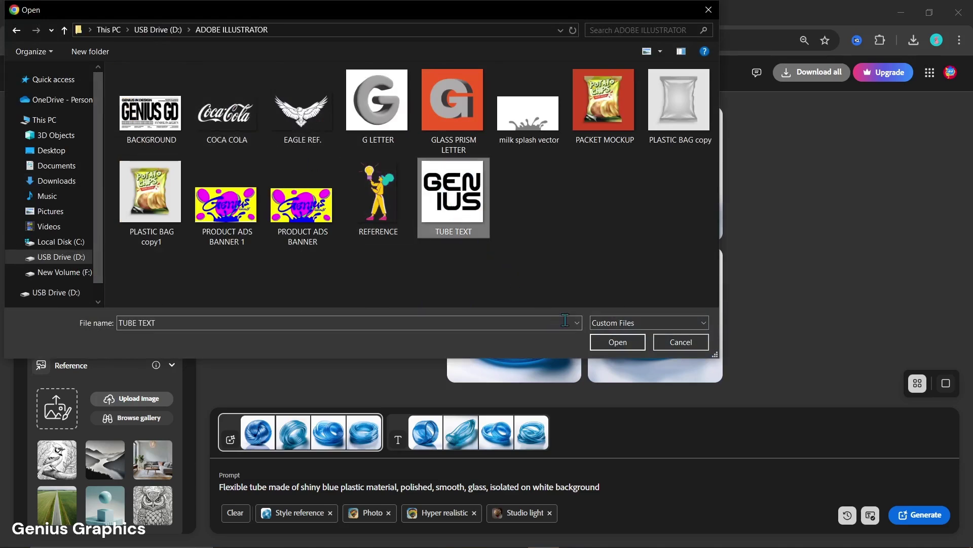
{"action": "left_click", "coordinate": [617, 343]}
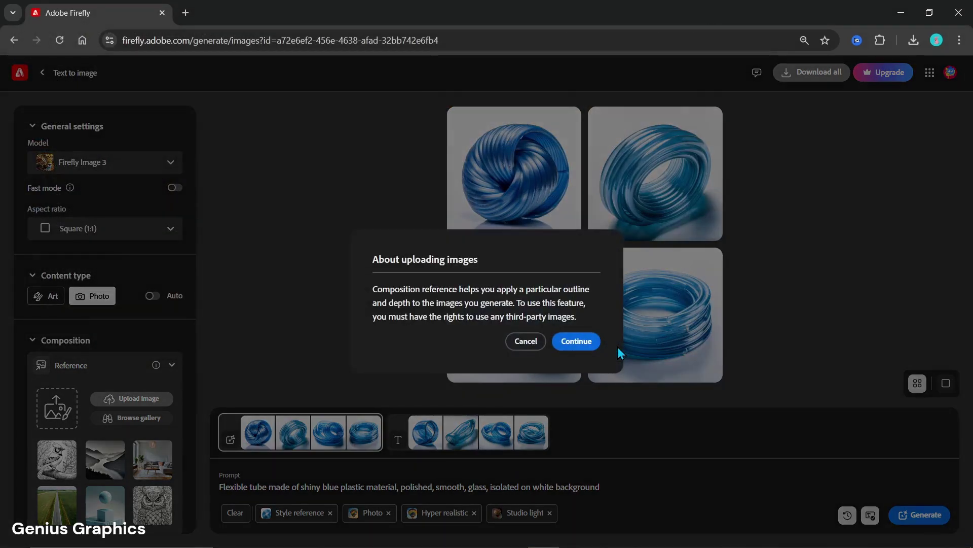
{"action": "left_click", "coordinate": [574, 343]}
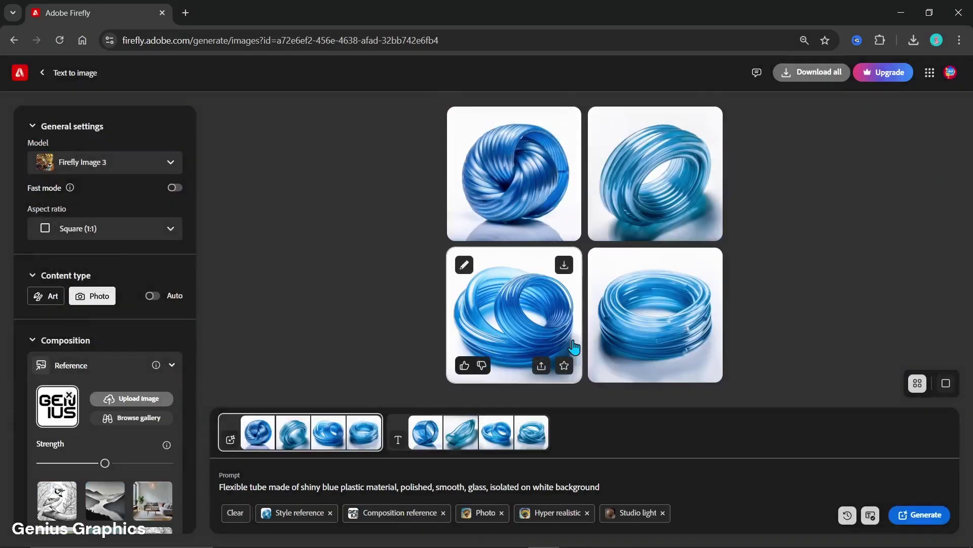
{"action": "scroll", "coordinate": [126, 418], "scroll_direction": "down", "scroll_amount": 2}
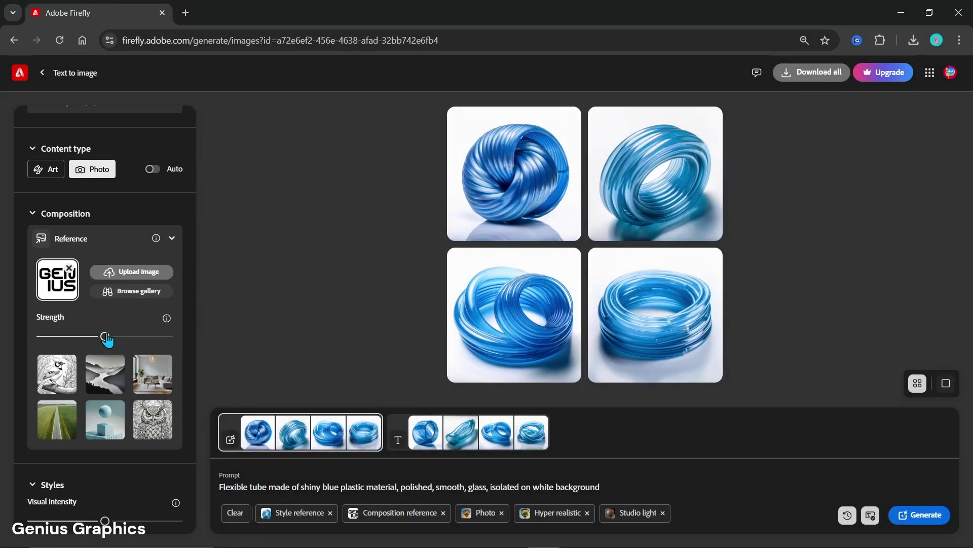
{"action": "left_click_drag", "start_coordinate": [106, 340], "coordinate": [169, 339]}
{"action": "scroll", "coordinate": [170, 349], "scroll_direction": "down", "scroll_amount": 3}
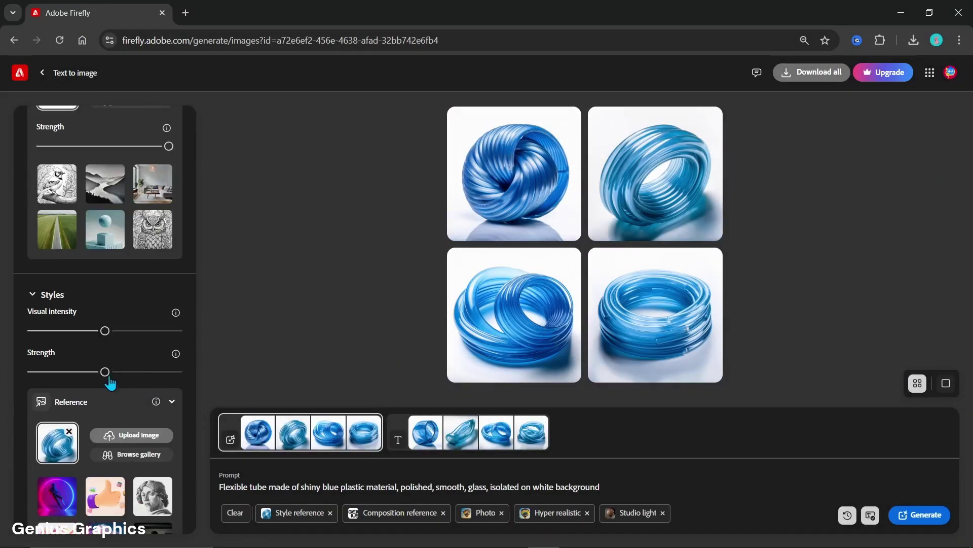
Drop style strength to minimum, raise visual intensity, and generate a new batch.
{"action": "left_click_drag", "start_coordinate": [105, 376], "coordinate": [64, 383]}
{"action": "left_click_drag", "start_coordinate": [105, 331], "coordinate": [140, 332]}
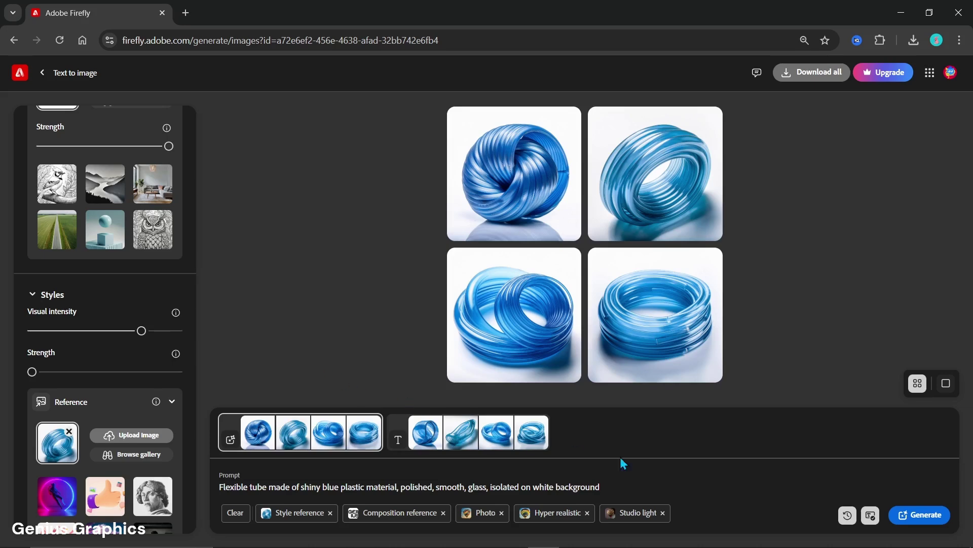
{"action": "left_click", "coordinate": [901, 518]}
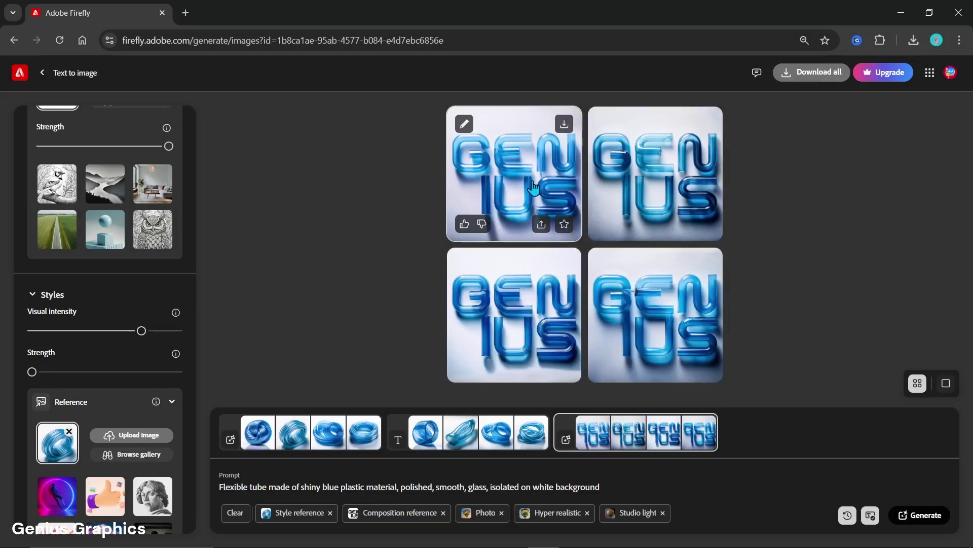
Browse the four new glass-tube GENIUS images full size, then close the viewer.
{"action": "left_click", "coordinate": [532, 188]}
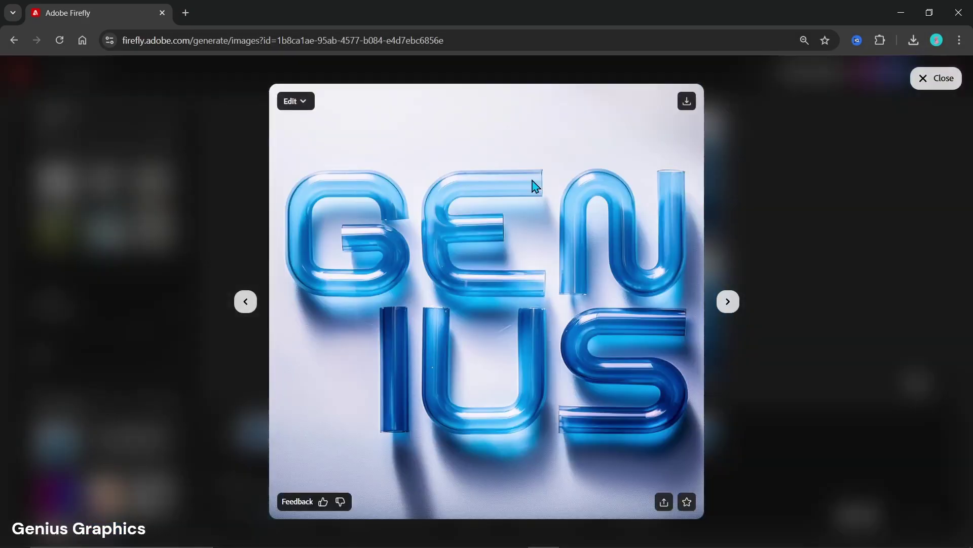
{"action": "left_click", "coordinate": [724, 305]}
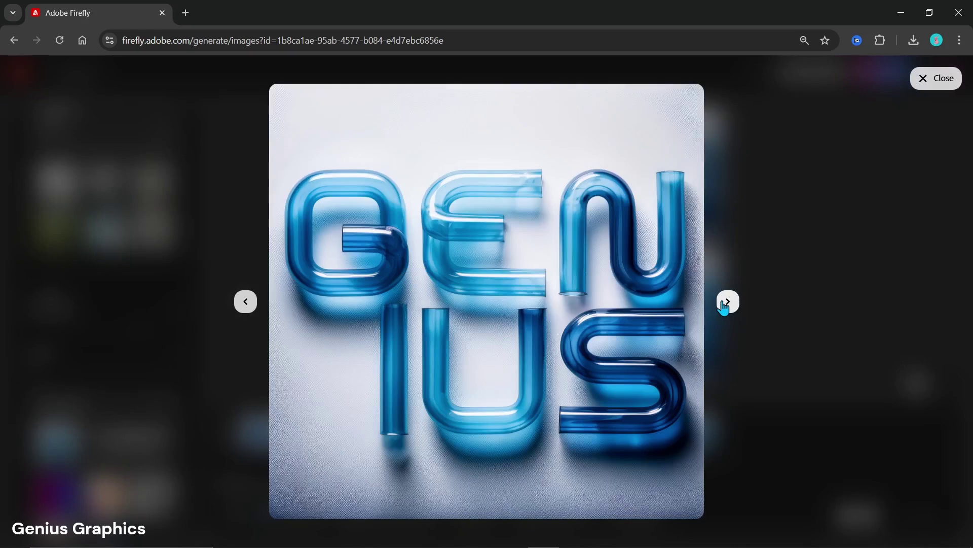
{"action": "left_click", "coordinate": [724, 305]}
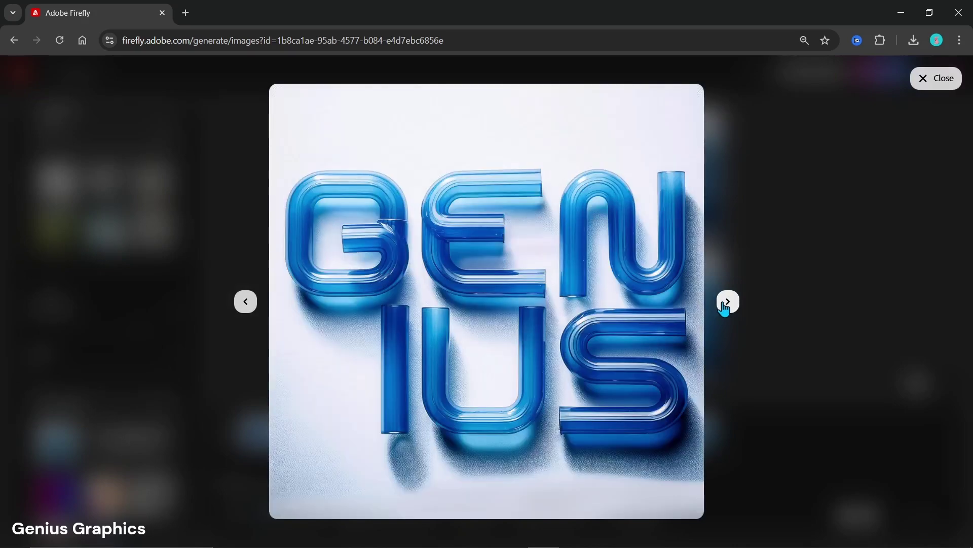
{"action": "left_click", "coordinate": [724, 305]}
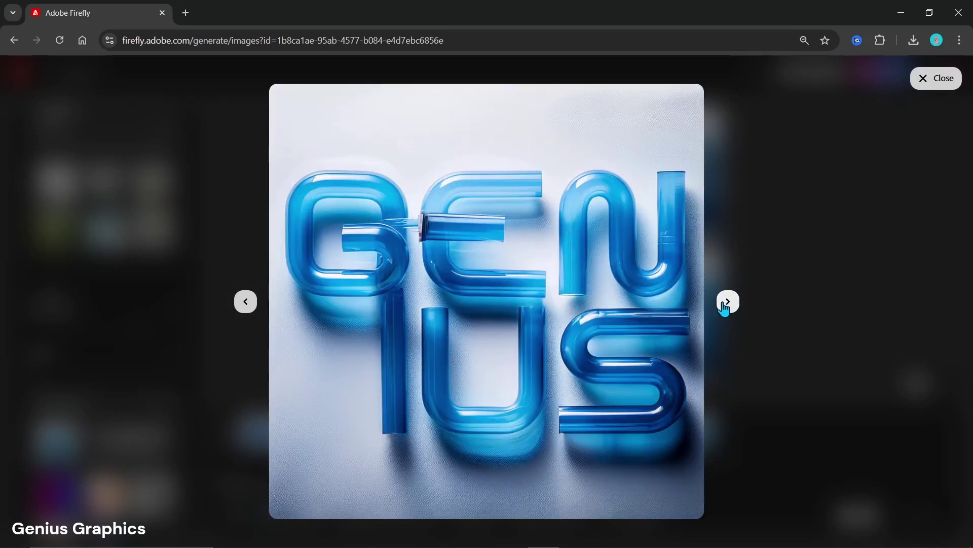
{"action": "left_click", "coordinate": [759, 372]}
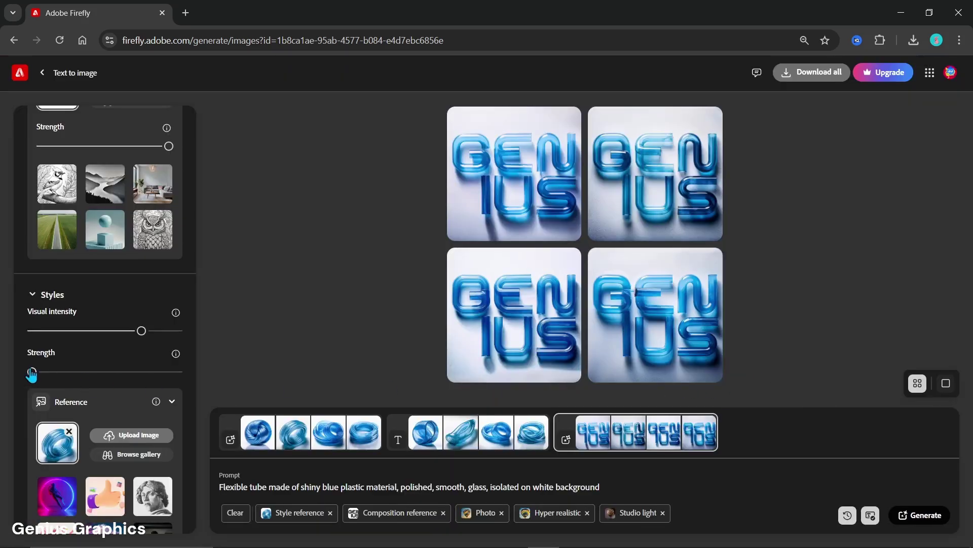
Set style strength to about the middle, raise visual intensity further, and generate.
{"action": "left_click_drag", "start_coordinate": [76, 379], "coordinate": [104, 372]}
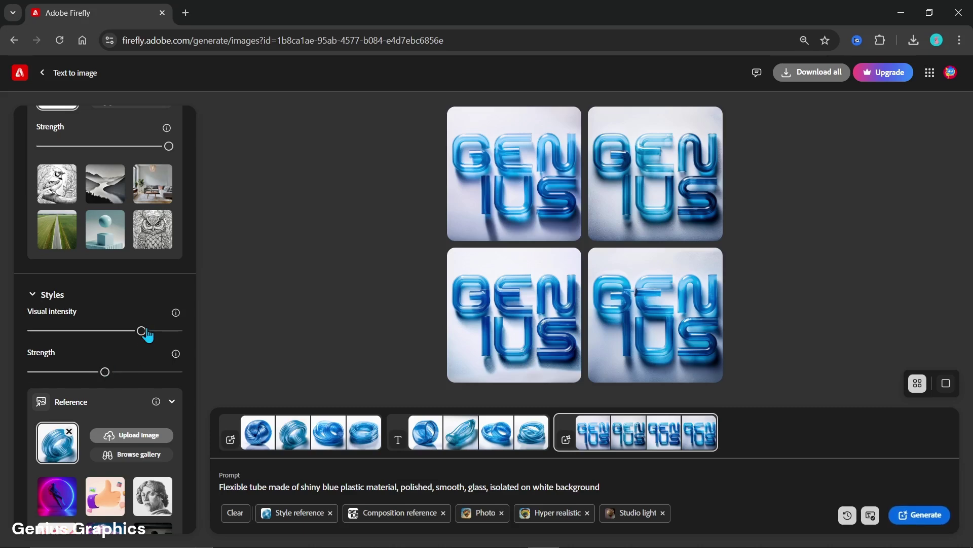
{"action": "left_click_drag", "start_coordinate": [143, 332], "coordinate": [161, 332]}
{"action": "left_click", "coordinate": [915, 517]}
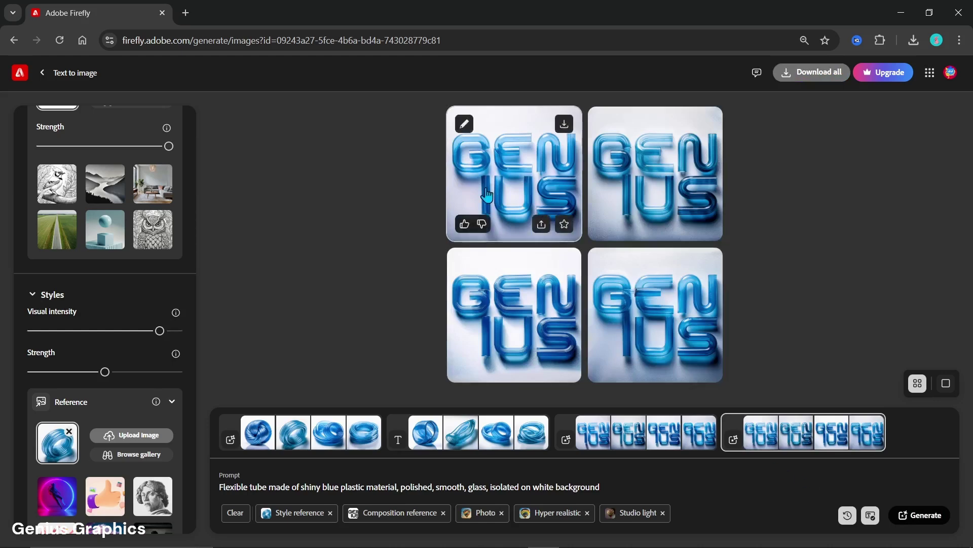
Step through the medium-strength GENIUS variations enlarged, then close the viewer.
{"action": "left_click", "coordinate": [487, 194]}
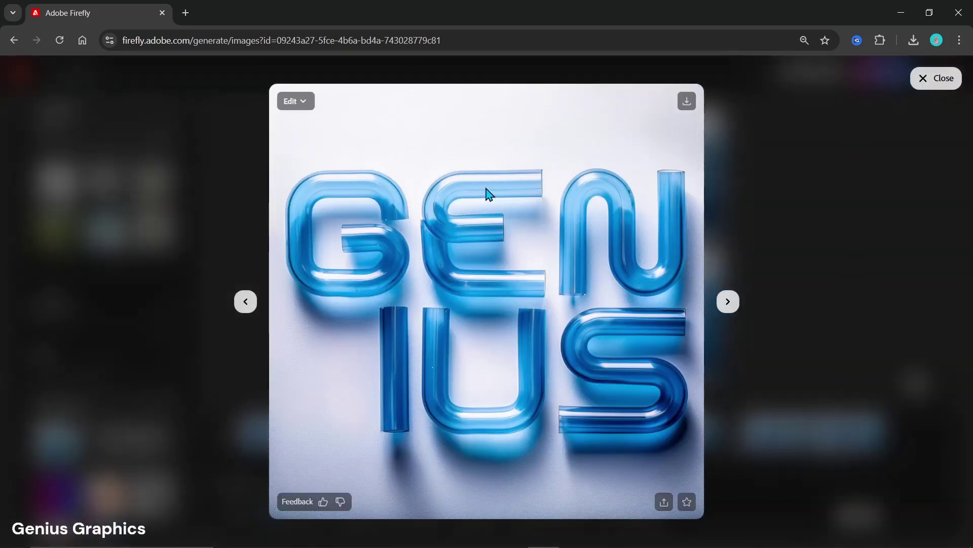
{"action": "left_click", "coordinate": [726, 304]}
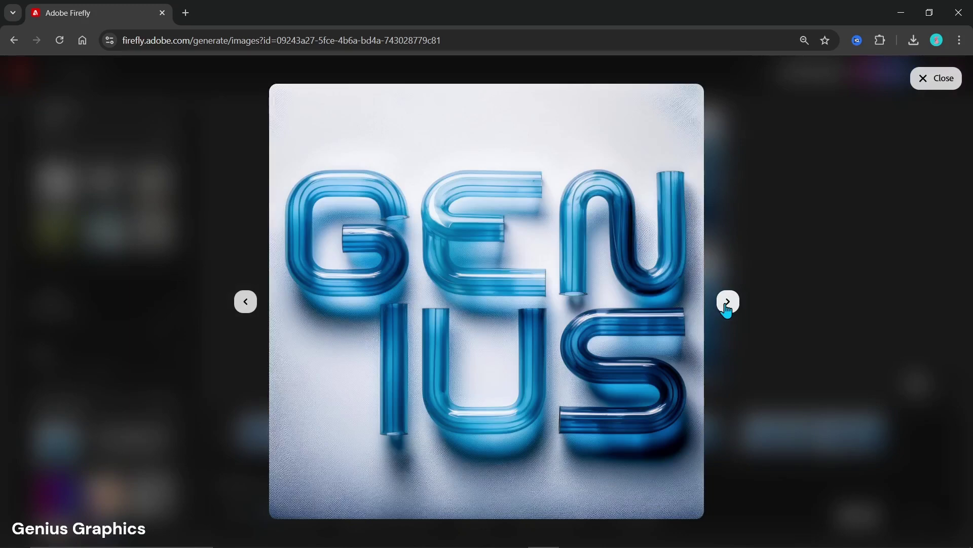
{"action": "left_click", "coordinate": [727, 303]}
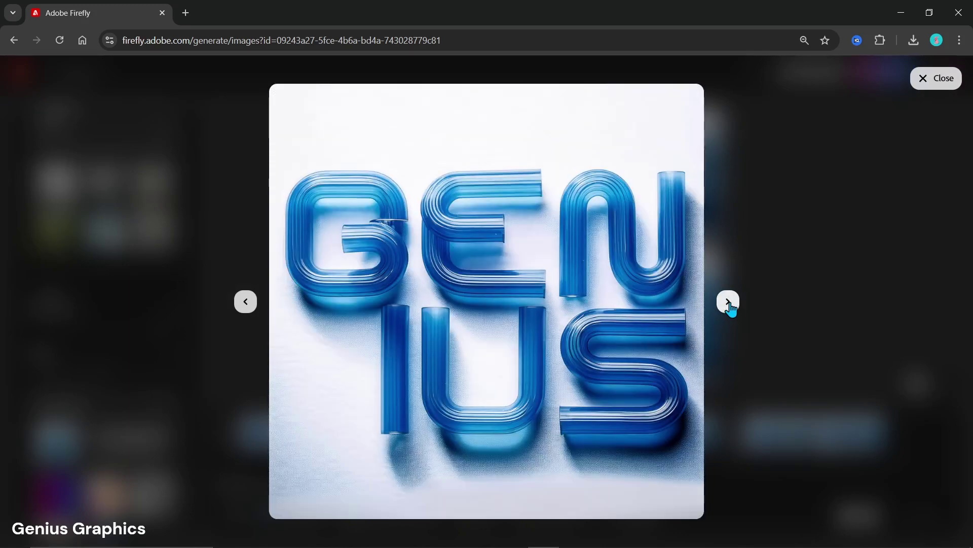
{"action": "left_click", "coordinate": [728, 304]}
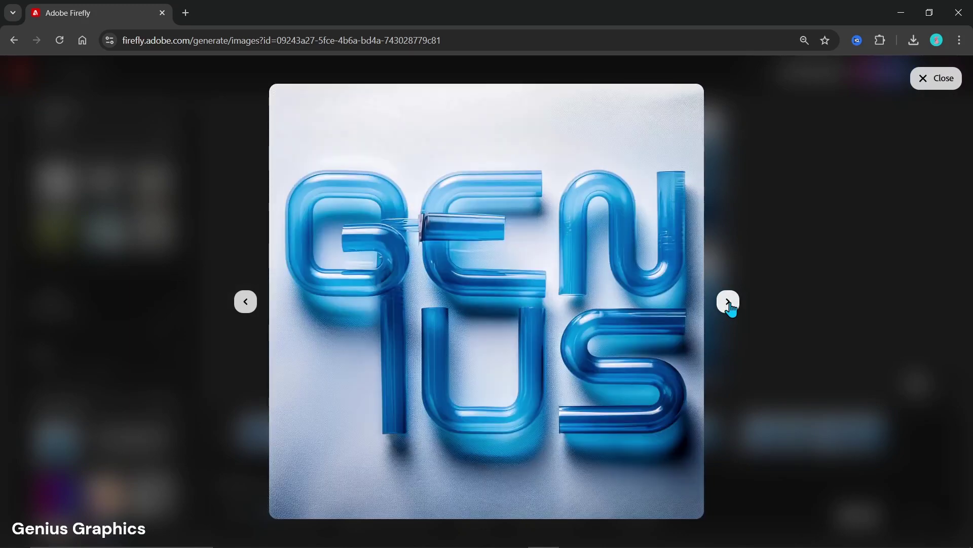
{"action": "key", "text": "Escape"}
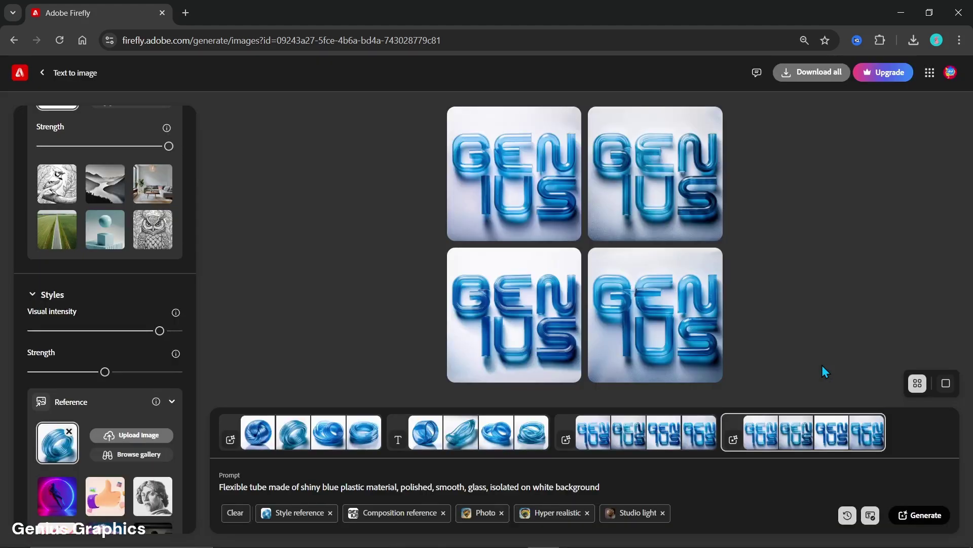
Push style strength and visual intensity to maximum and generate.
{"action": "left_click_drag", "start_coordinate": [134, 373], "coordinate": [196, 385]}
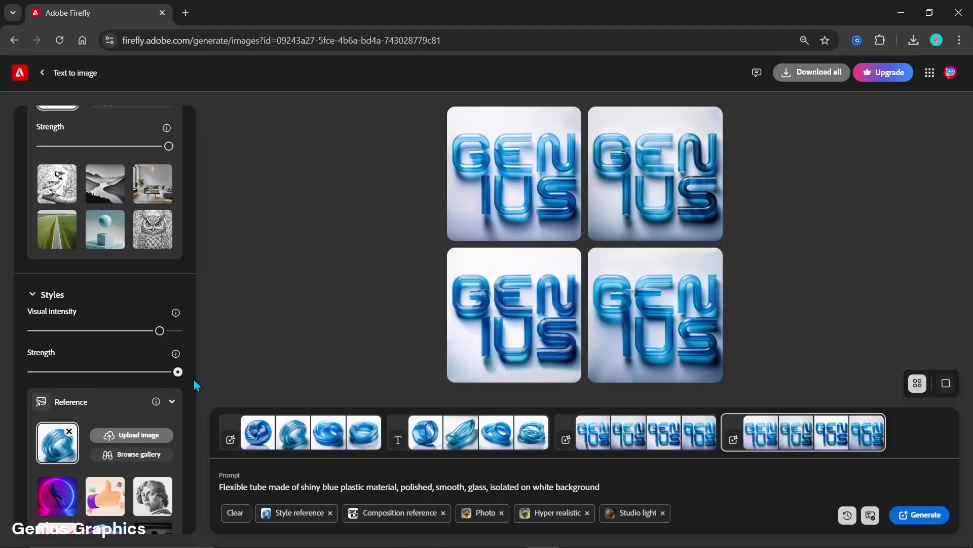
{"action": "left_click_drag", "start_coordinate": [159, 331], "coordinate": [190, 340]}
{"action": "left_click", "coordinate": [917, 521]}
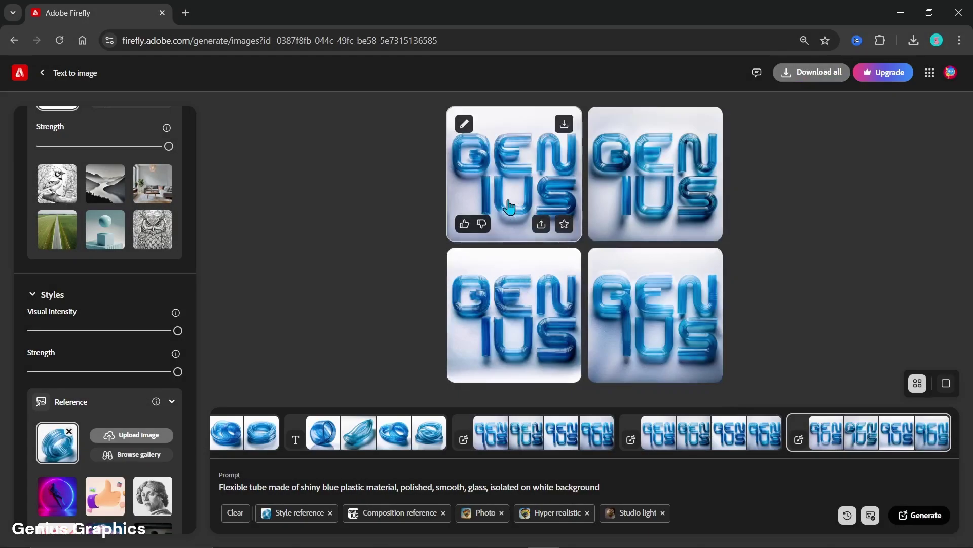
Step through the maxed-style GENIUS variations enlarged, then close the viewer.
{"action": "left_click", "coordinate": [510, 206]}
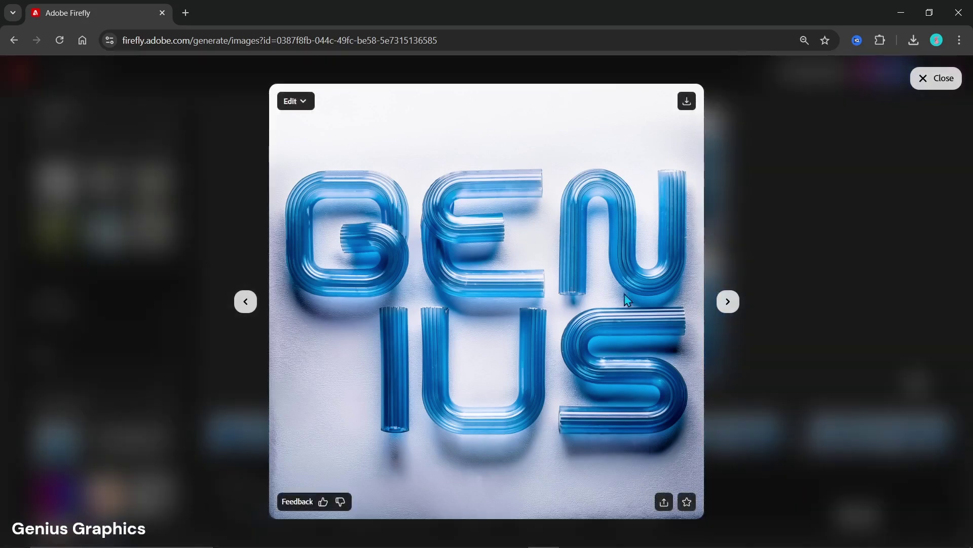
{"action": "left_click", "coordinate": [726, 303]}
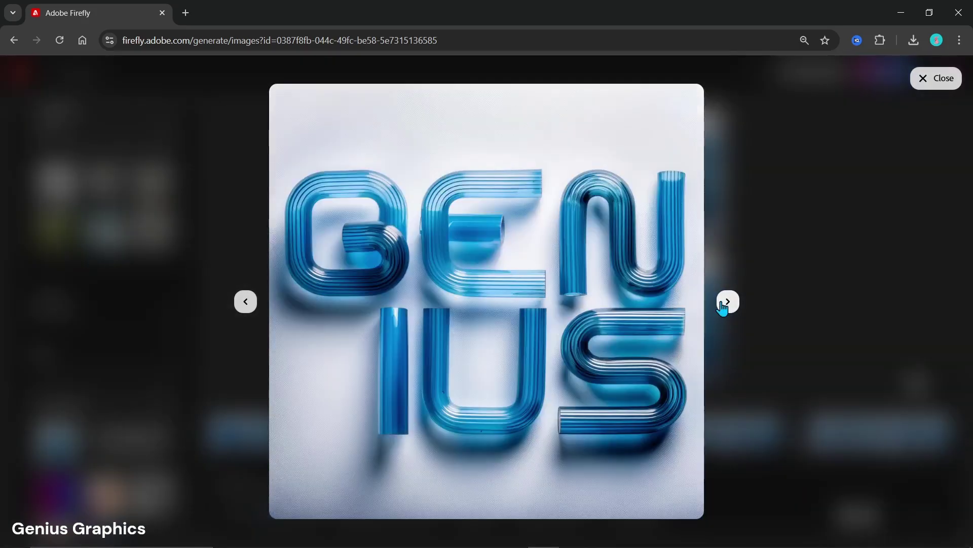
{"action": "left_click", "coordinate": [726, 302]}
{"action": "left_click", "coordinate": [727, 302]}
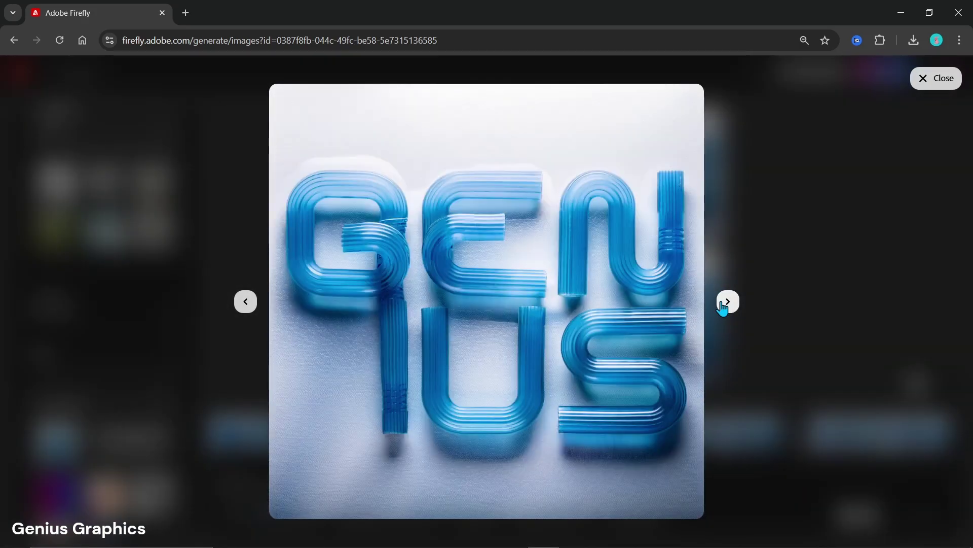
{"action": "key", "text": "Escape"}
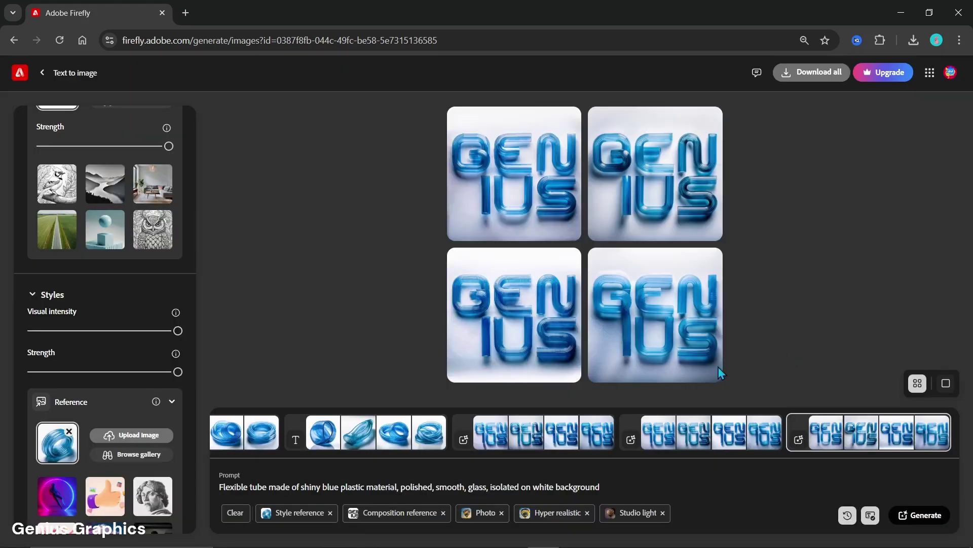
Revisit the first GENIUS generation and compare its images full size.
{"action": "left_click", "coordinate": [578, 441]}
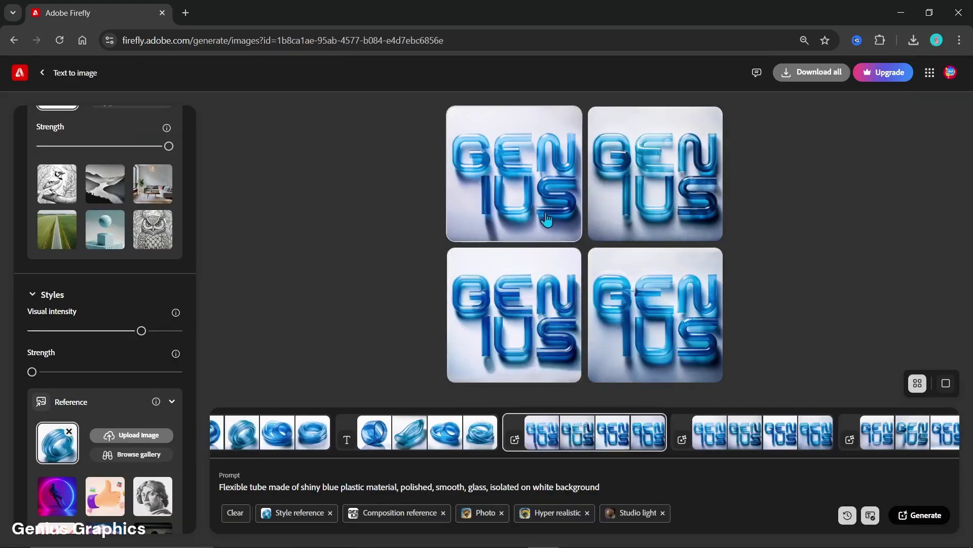
{"action": "left_click", "coordinate": [540, 203]}
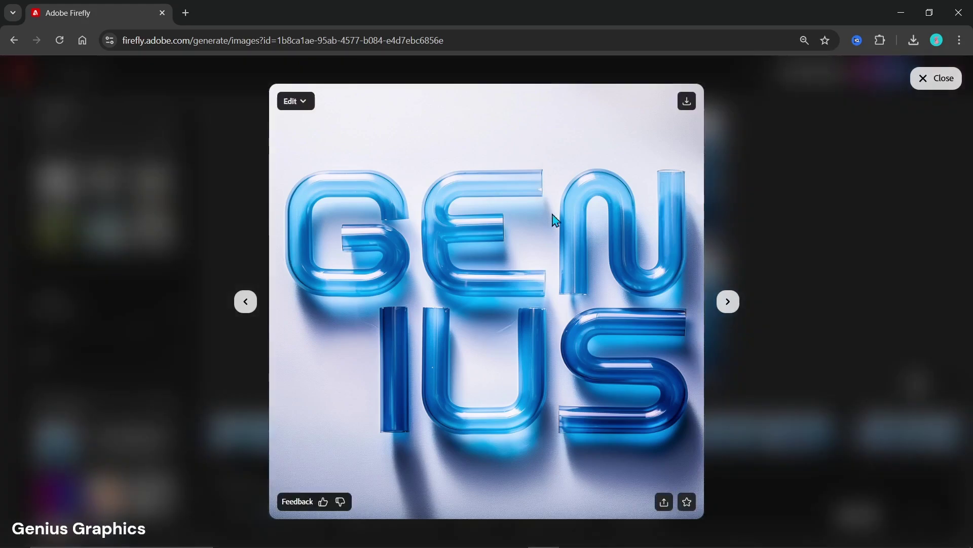
{"action": "left_click", "coordinate": [727, 302]}
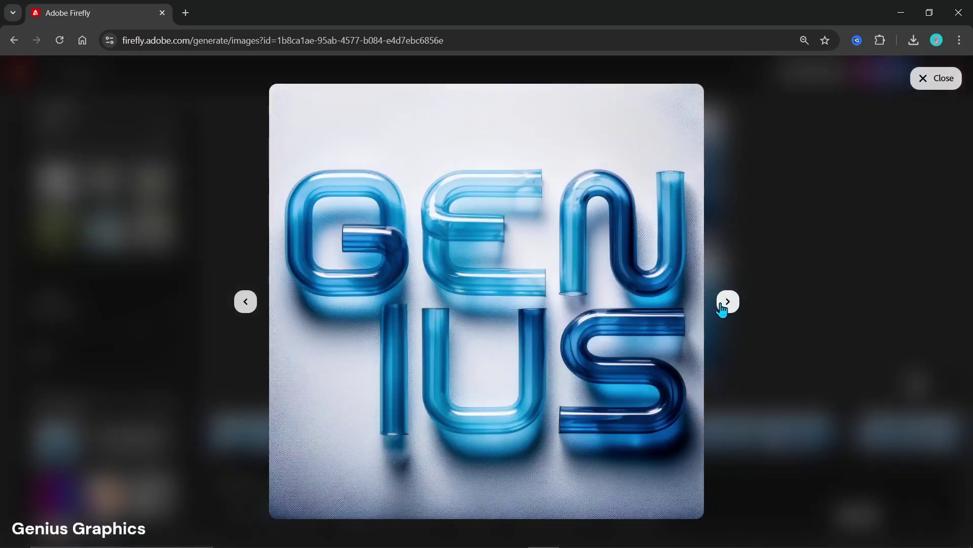
{"action": "left_click", "coordinate": [723, 306]}
{"action": "left_click", "coordinate": [791, 329]}
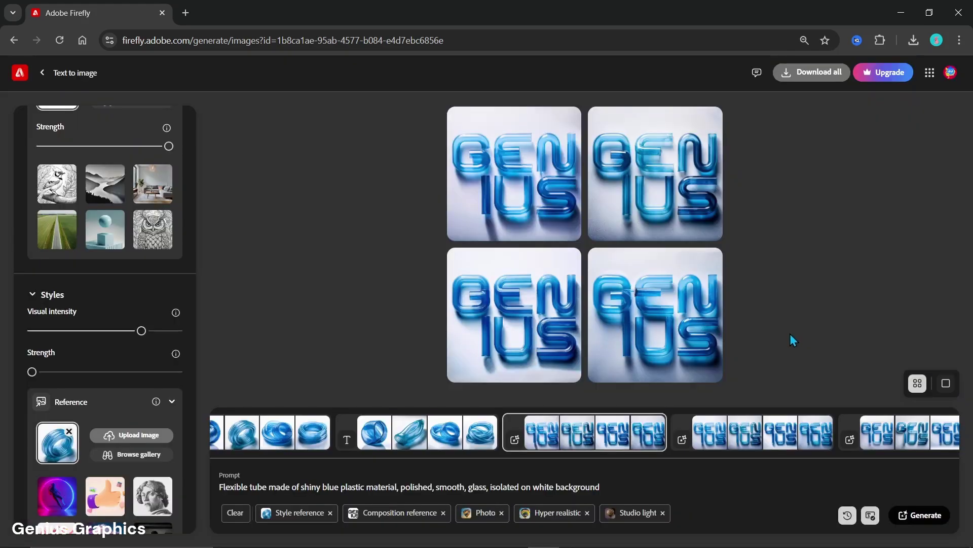
Switch to the medium-strength GENIUS batch and view its top-left image enlarged.
{"action": "left_click", "coordinate": [769, 440]}
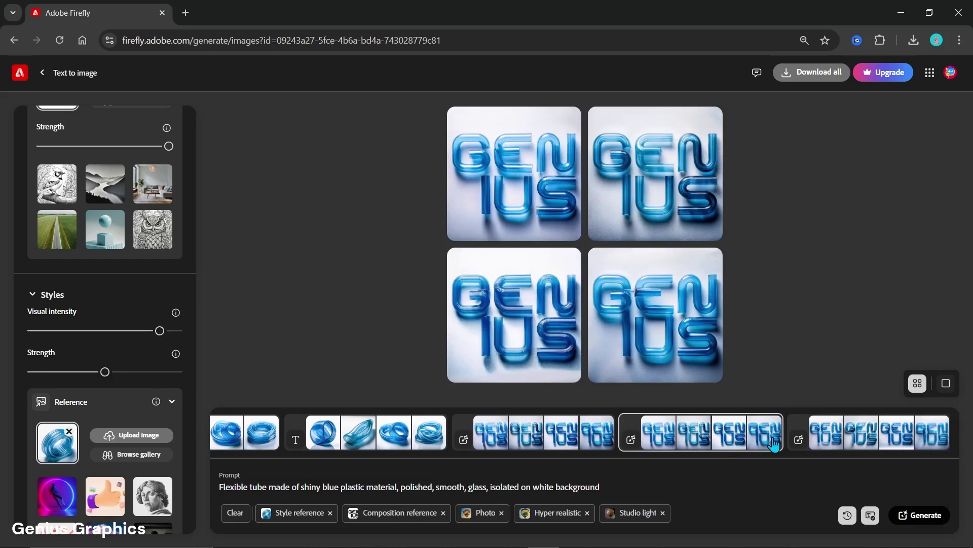
{"action": "left_click", "coordinate": [533, 209]}
{"action": "left_click", "coordinate": [724, 304]}
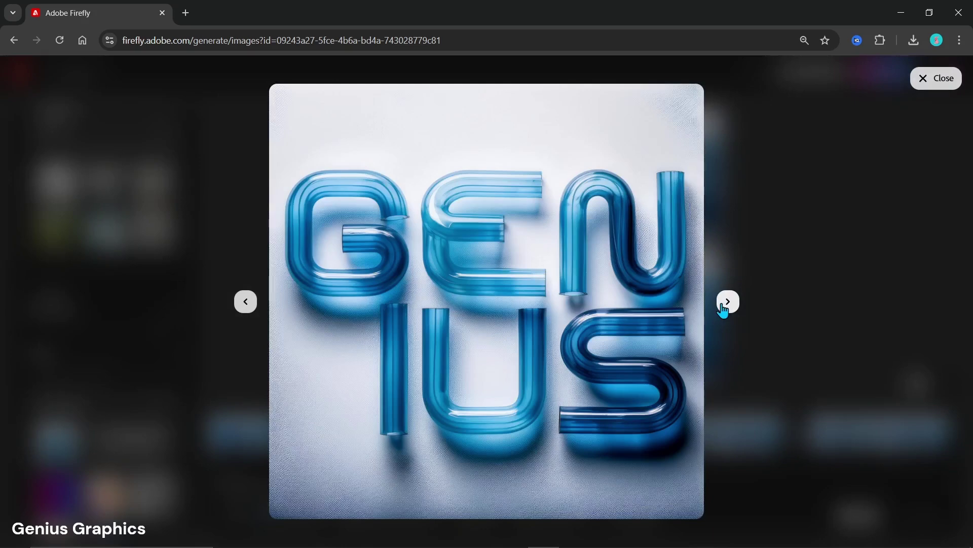
{"action": "left_click", "coordinate": [233, 302]}
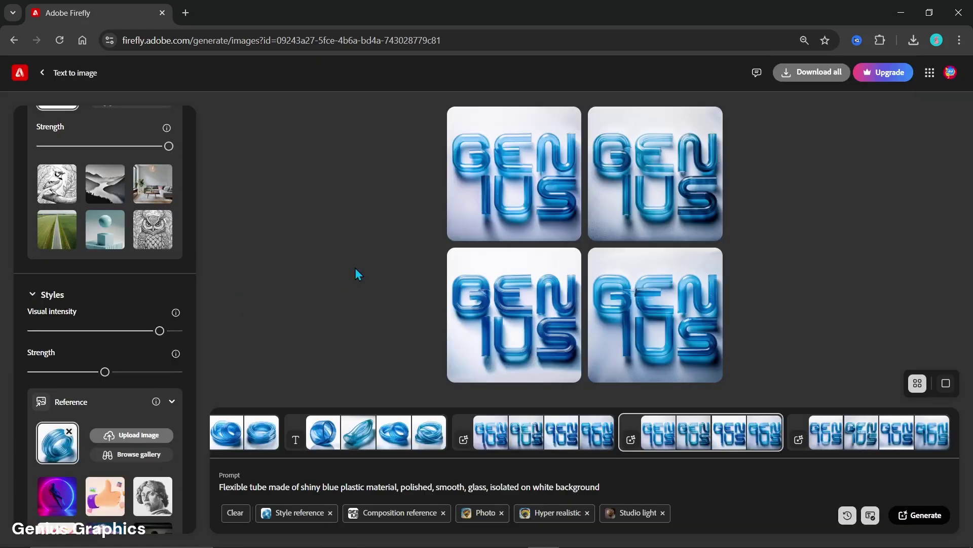
{"action": "left_click", "coordinate": [465, 211]}
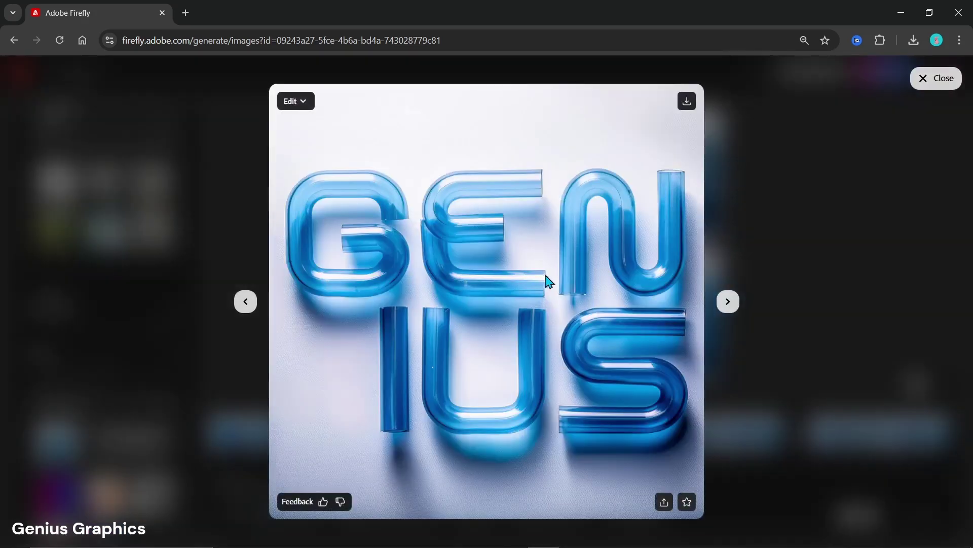